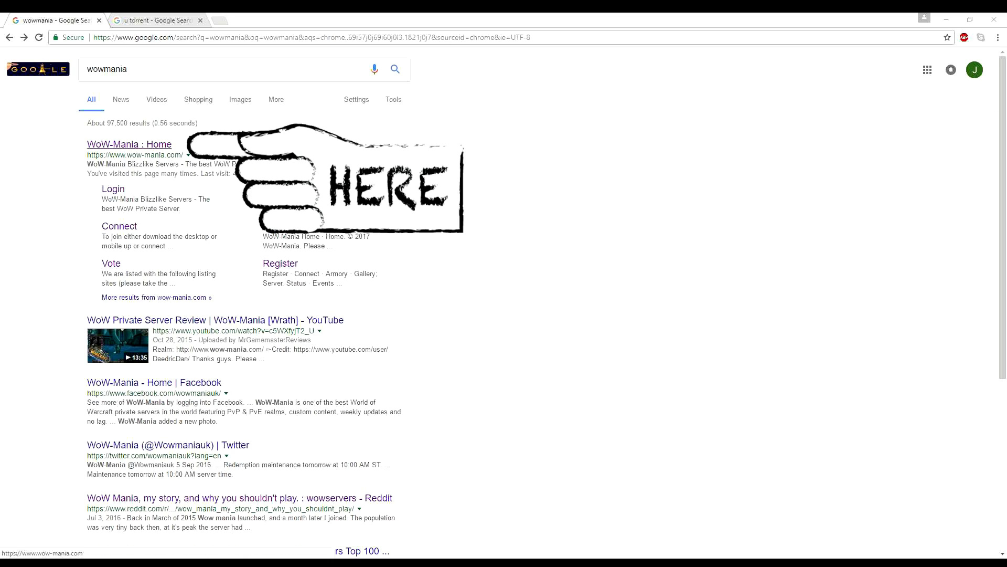
Step: Open the WoW-Mania website from the search results, start registering an account and agree to its terms of registration
left_click(131, 144)
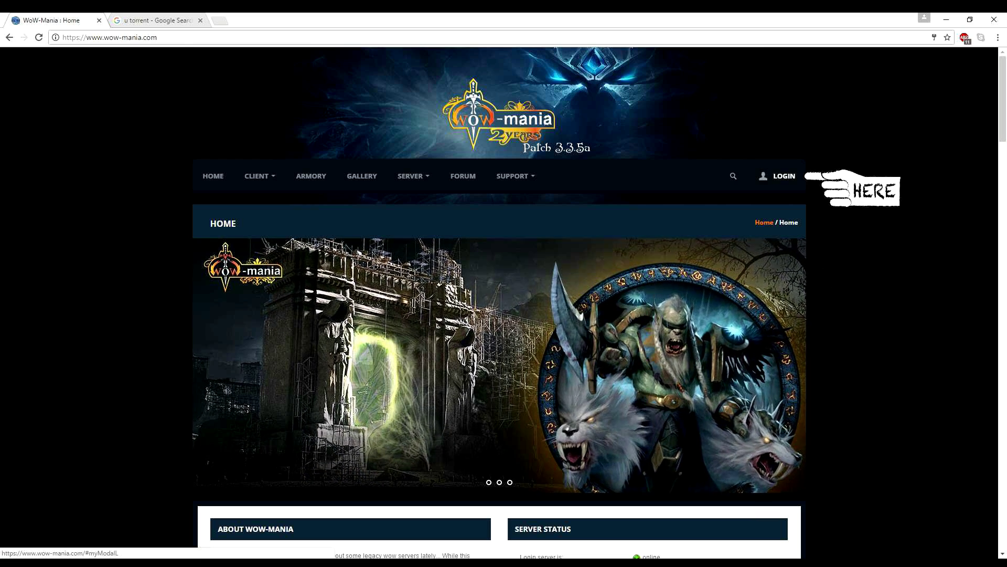
left_click(784, 176)
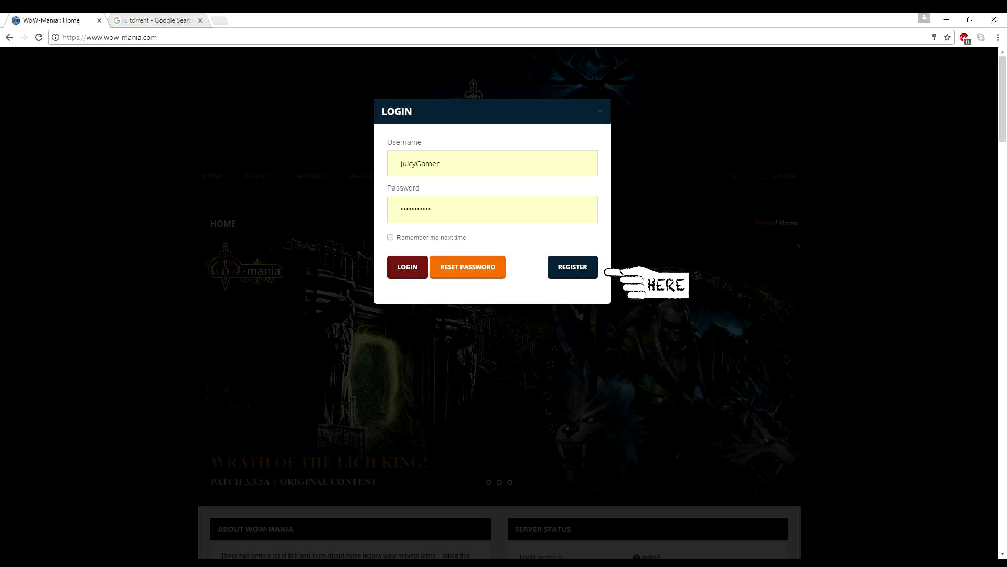
left_click(573, 266)
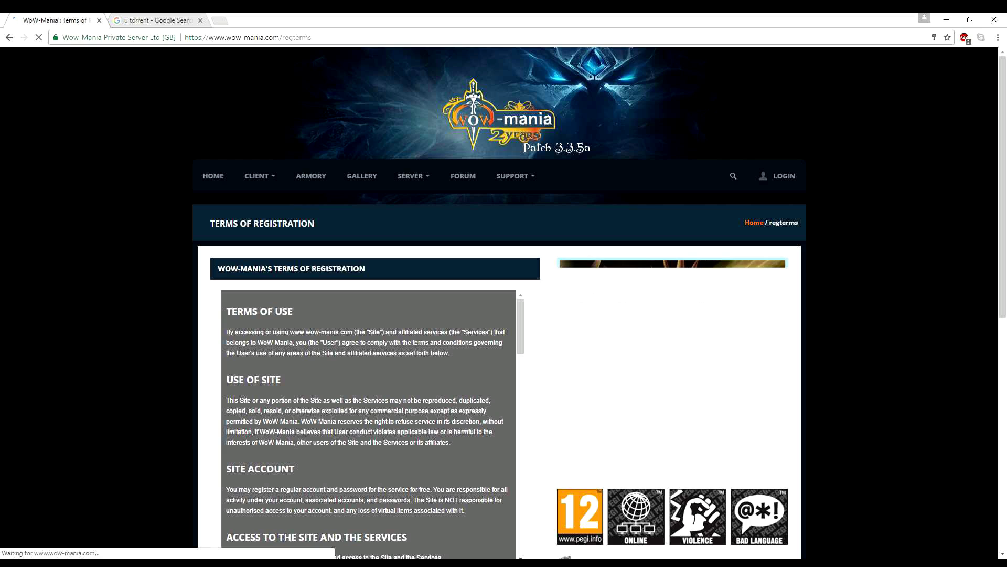
scroll(503, 302, "down", 5)
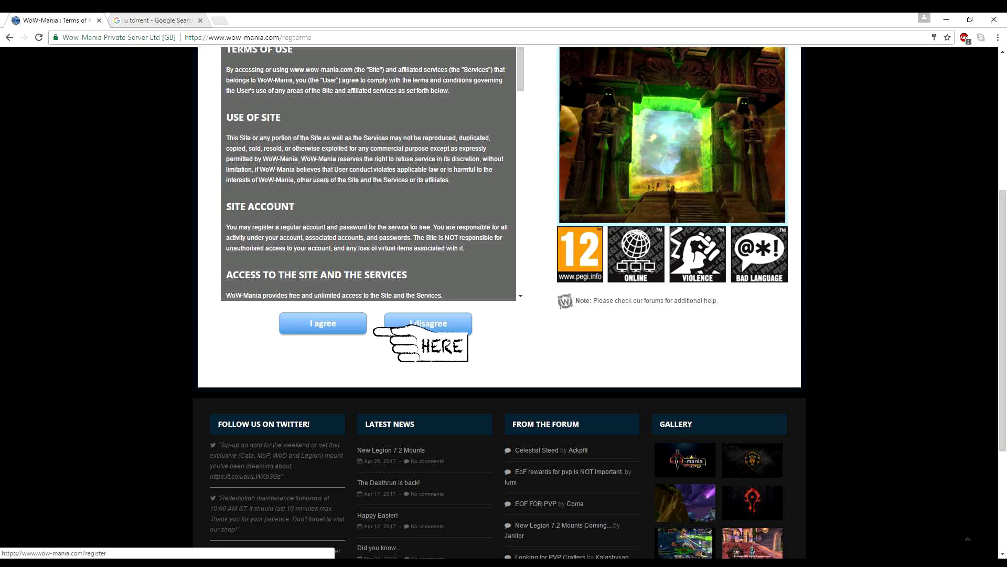
left_click(347, 325)
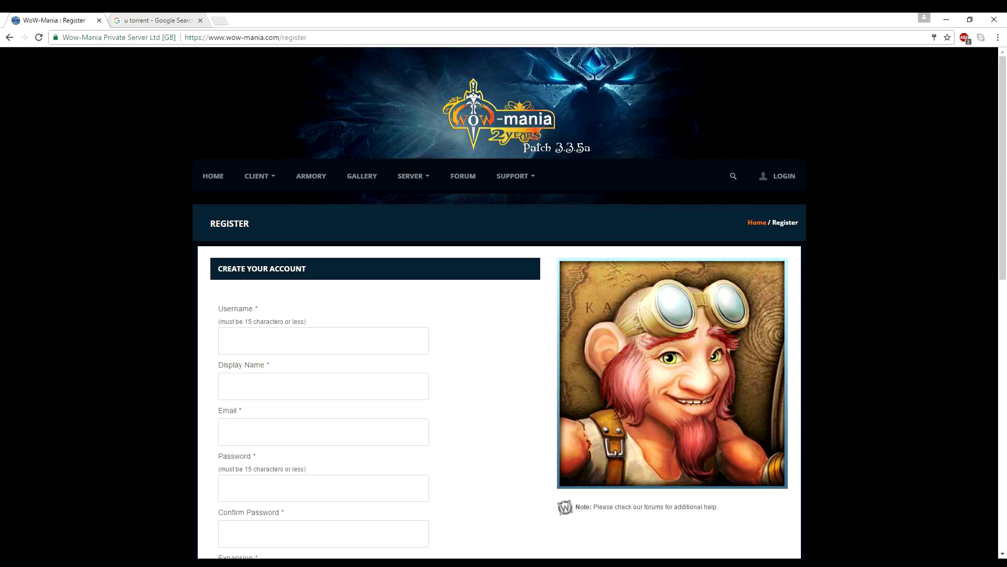
scroll(504, 302, "down", 3)
scroll(504, 302, "down", 2)
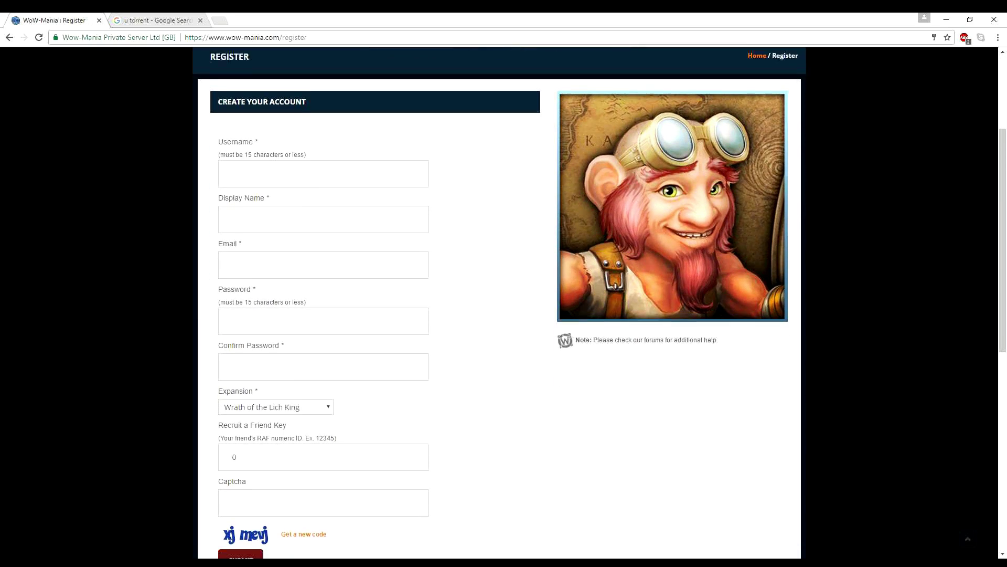
scroll(503, 302, "up", 2)
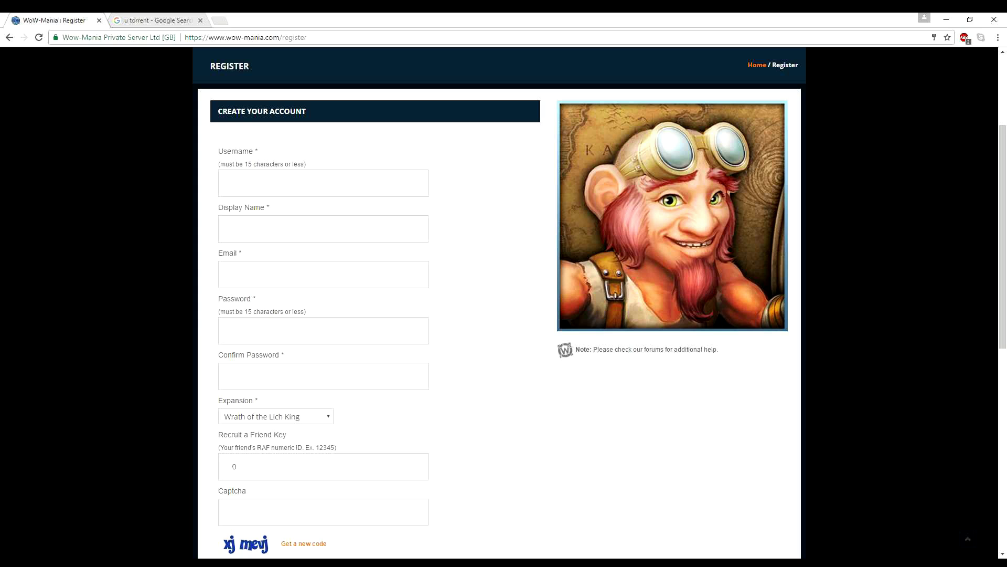
scroll(504, 302, "down", 2)
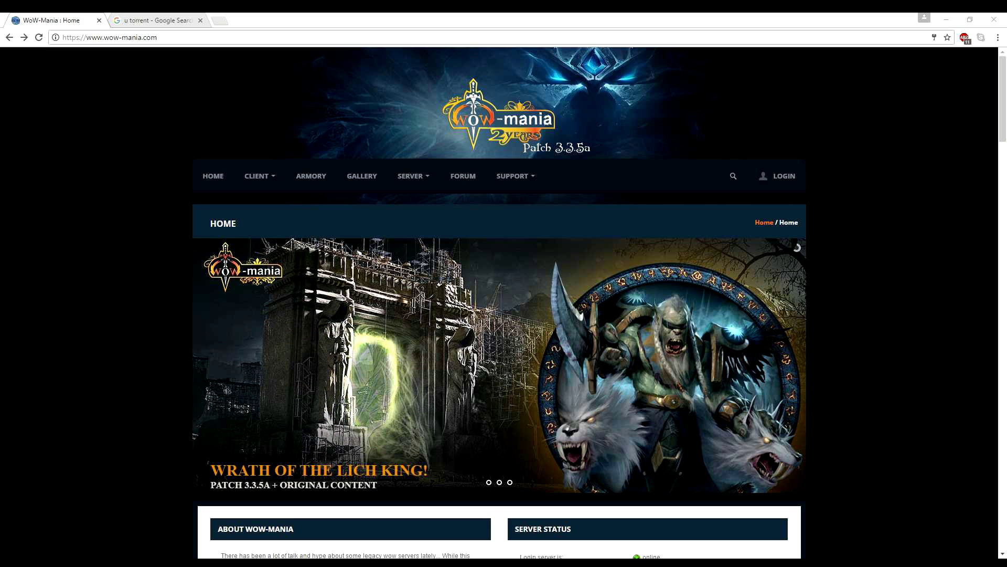
Step: Download the Windows client file WoW-Mania.torrent from the WoW-Mania site's Connect page
mouse_move(259, 176)
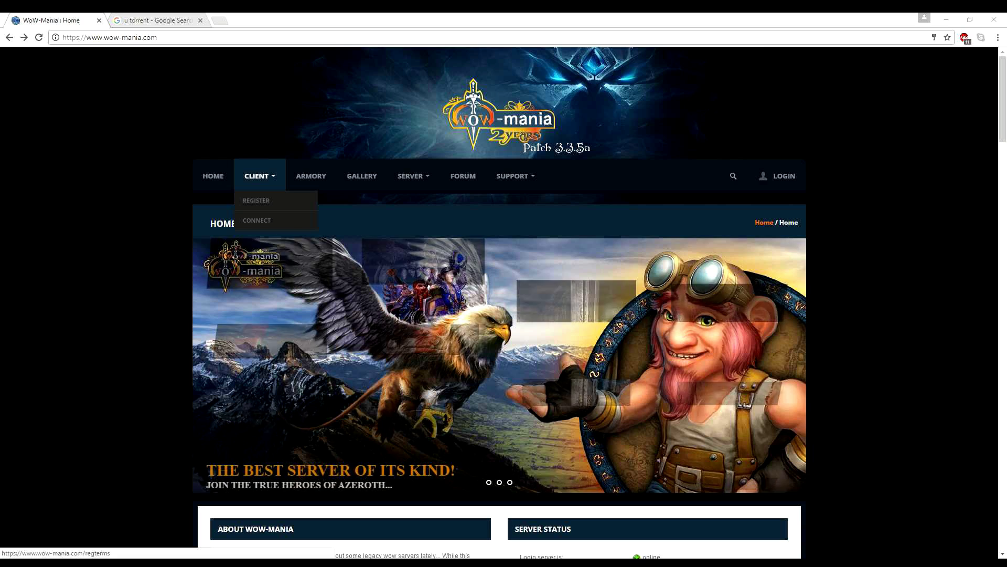
left_click(262, 220)
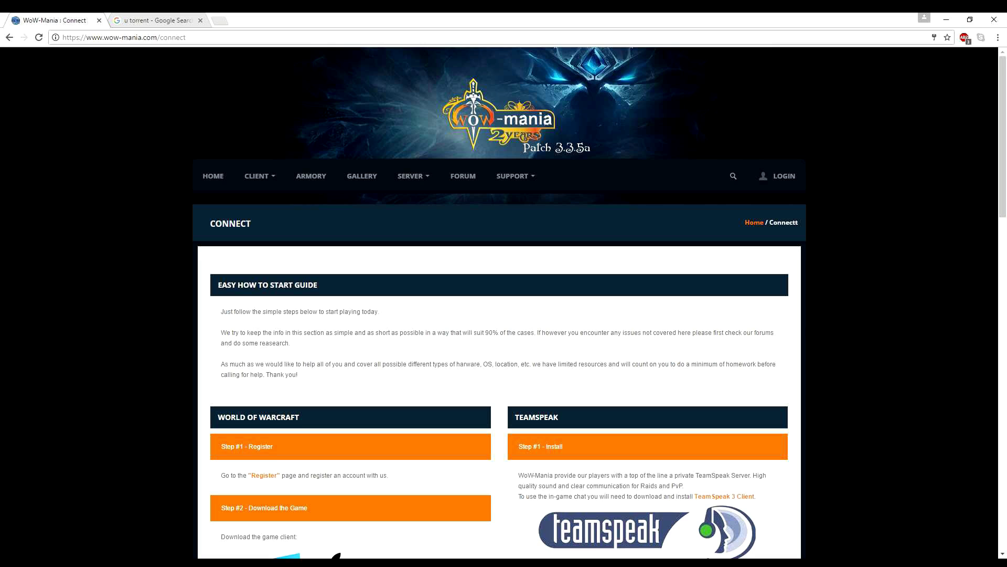
scroll(498, 304, "down", 5)
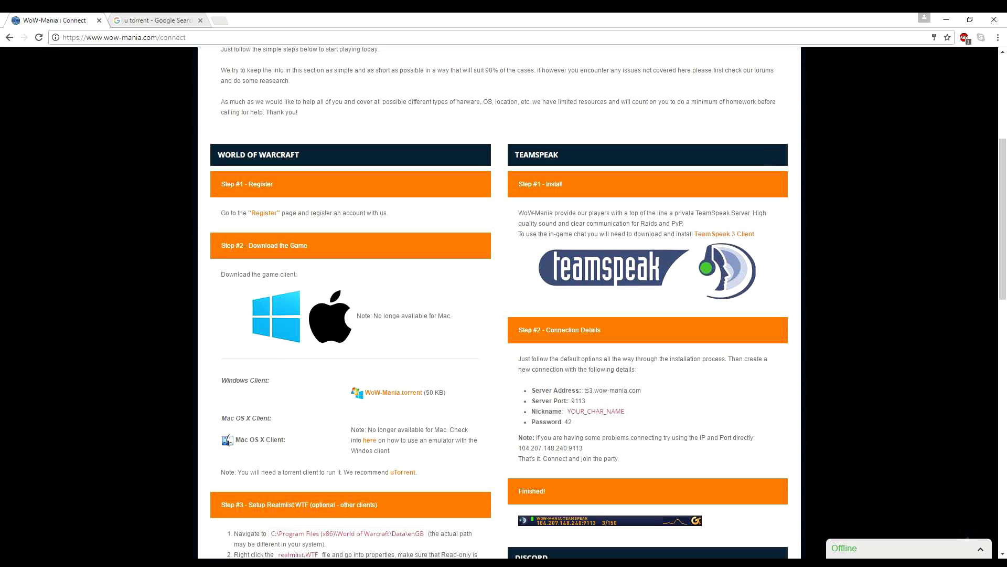
scroll(604, 304, "down", 1)
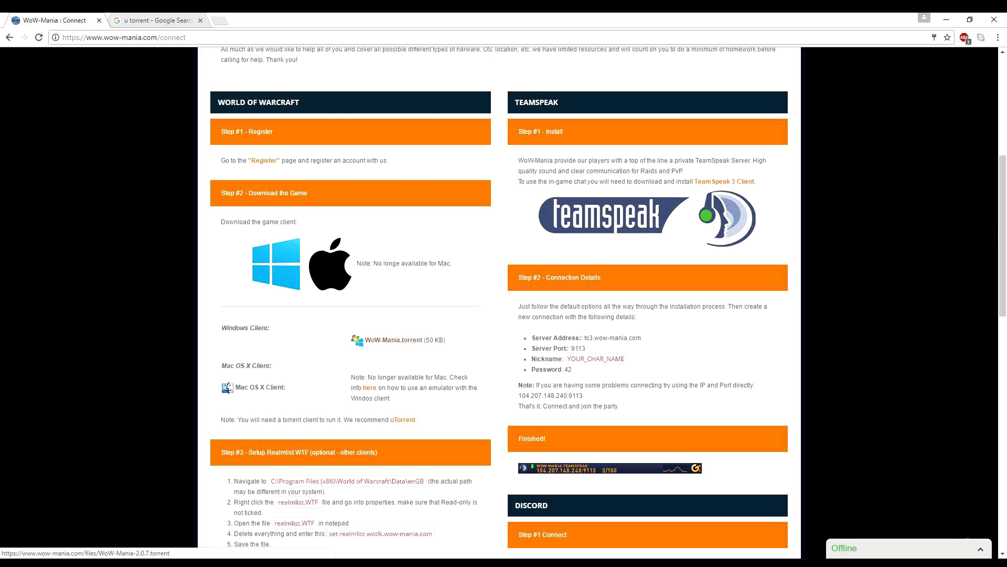
left_click(394, 340)
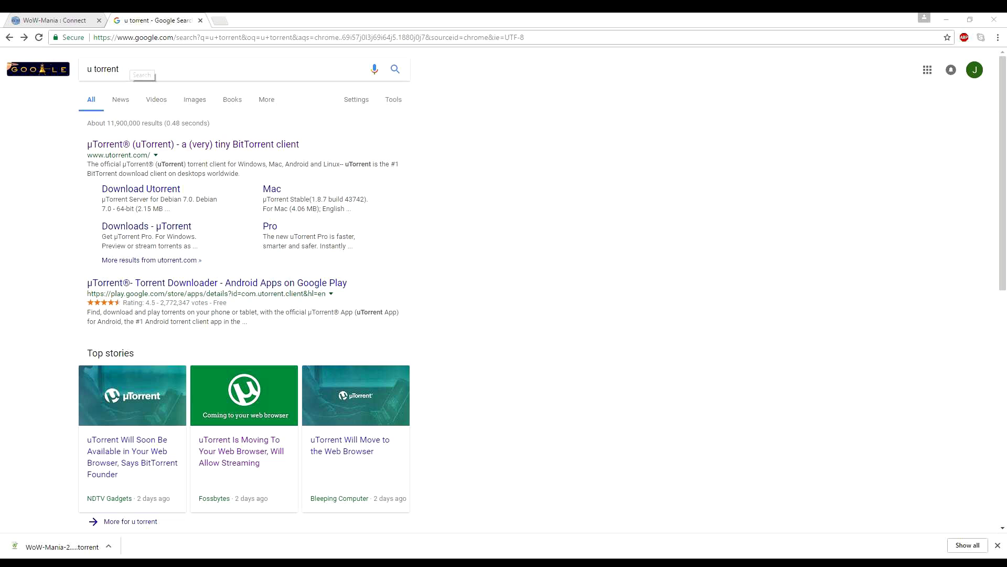
Step: Open the official µTorrent website from the "u torrent" search results
left_click(131, 69)
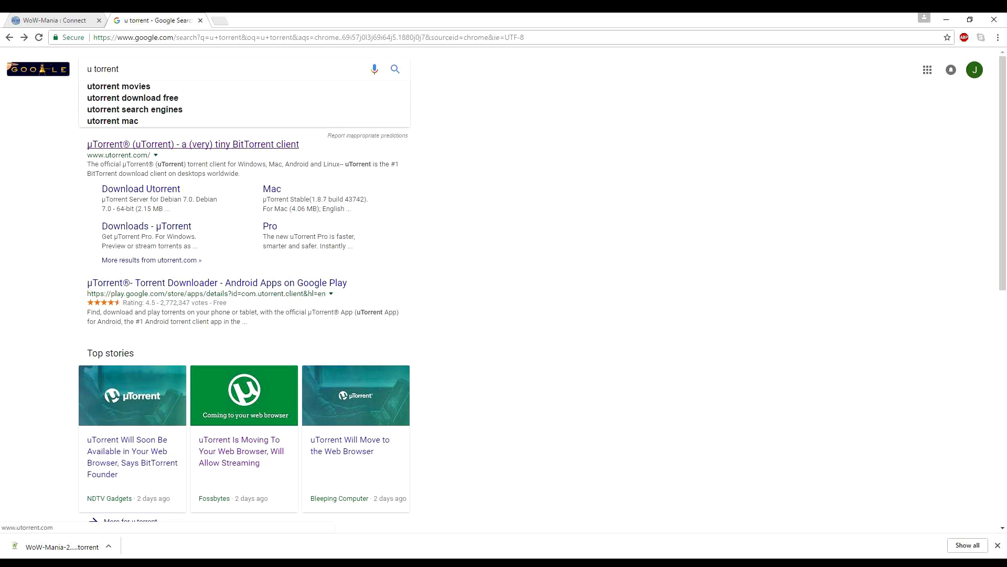
left_click(193, 143)
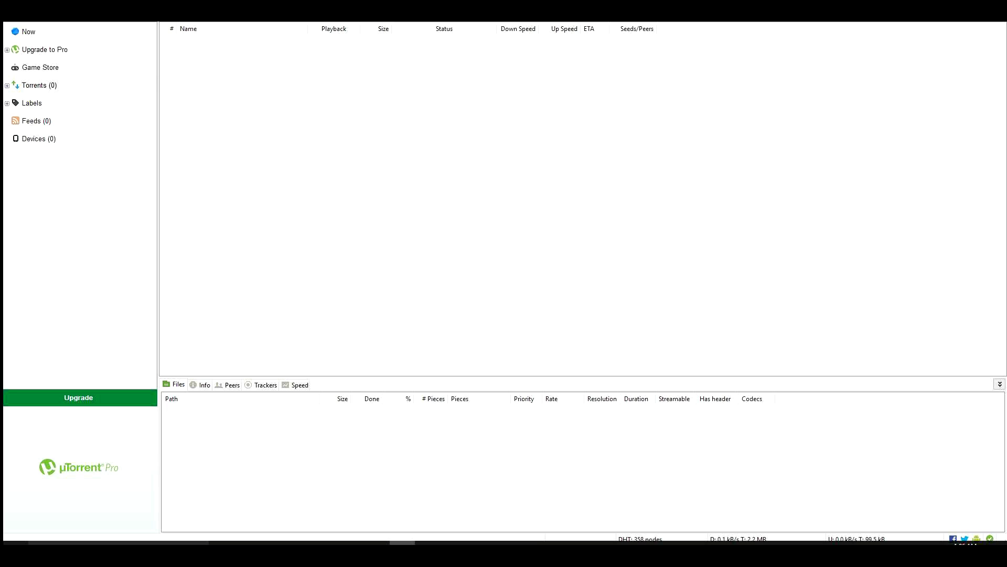
Step: Switch to µTorrent and add WoW-Mania-2.0.7.torrent from Downloads, saving it in C:\Program Files (x86)\
key("alt+f")
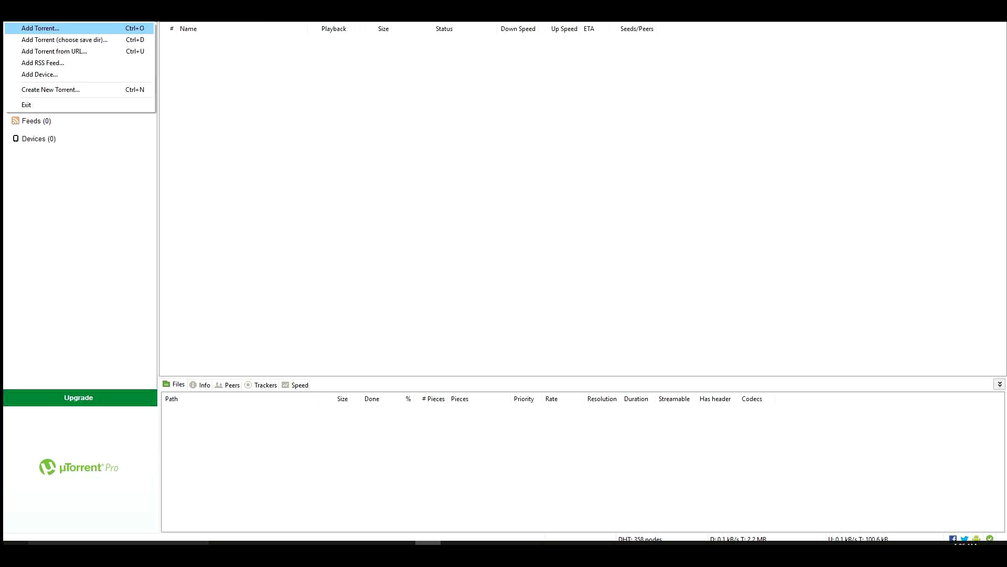
key("Return")
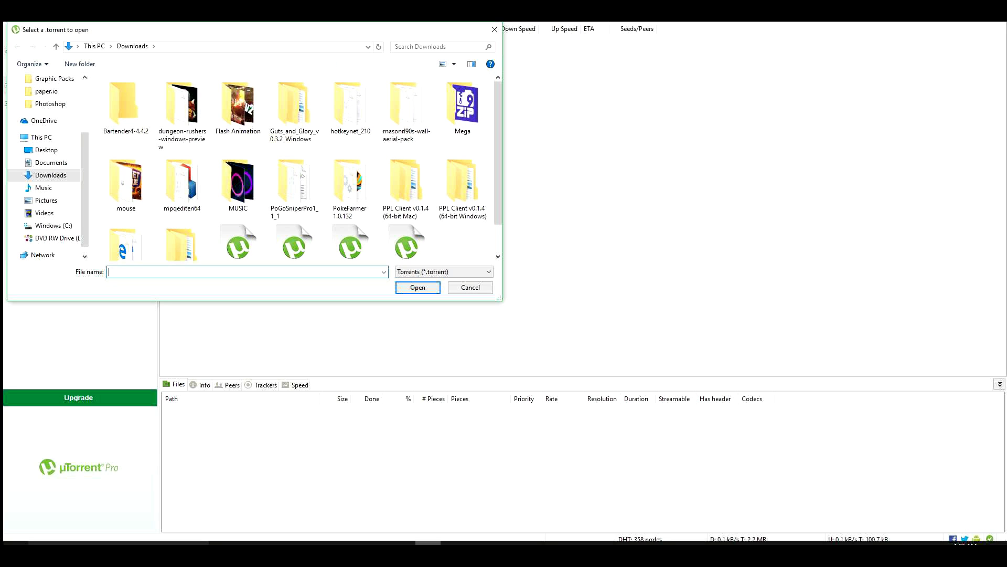
scroll(303, 166, "down", 1)
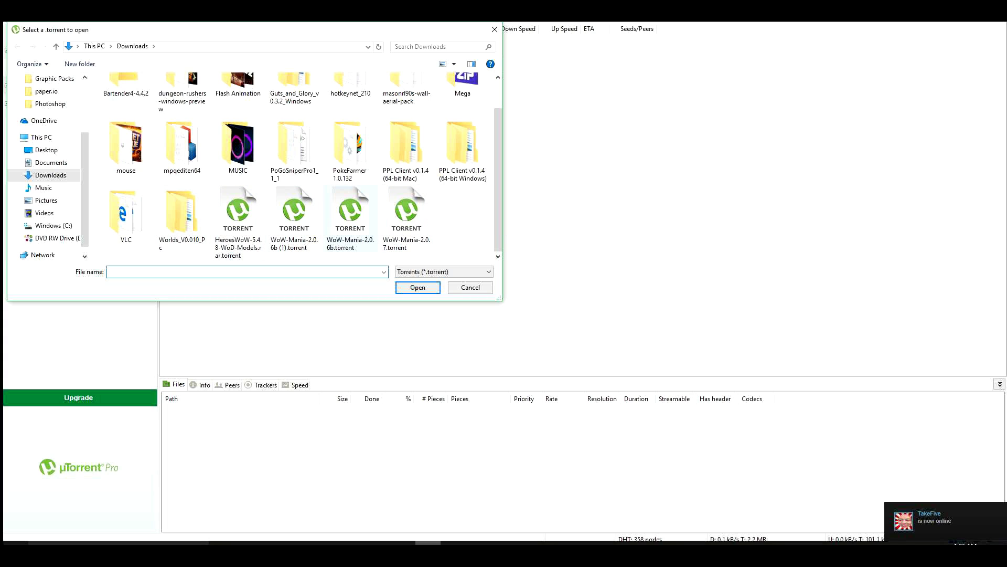
left_click(406, 218)
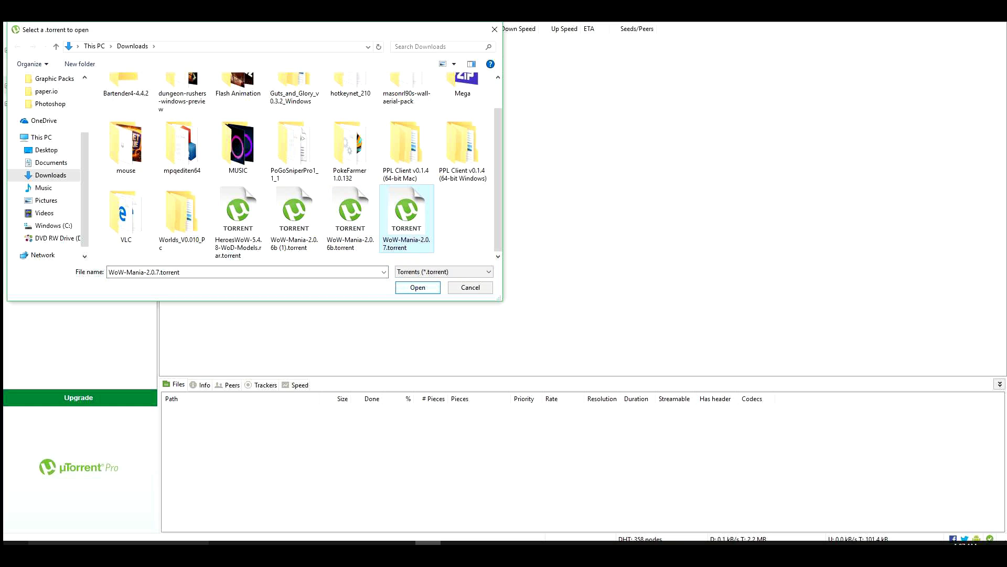
key("Return")
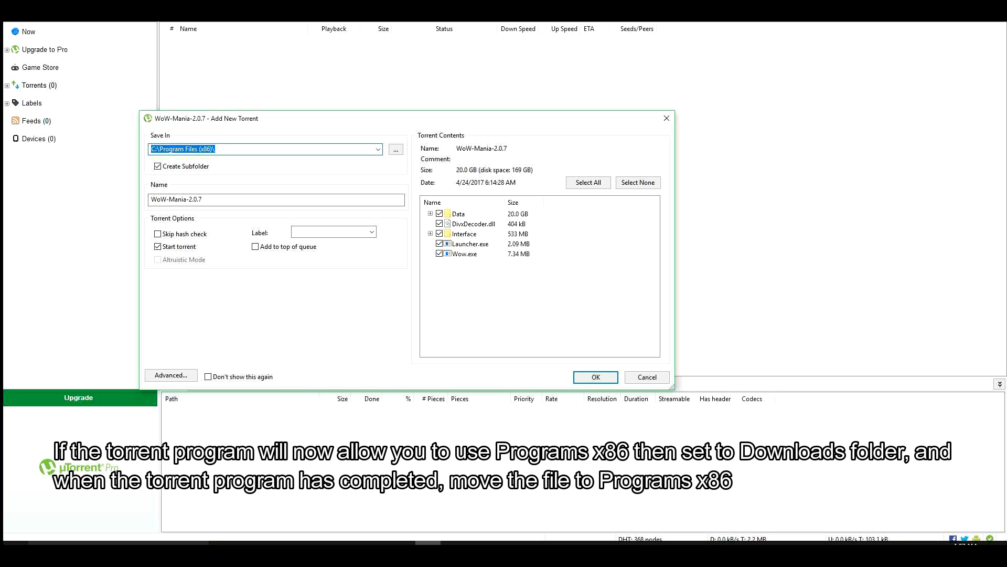
left_click(215, 149)
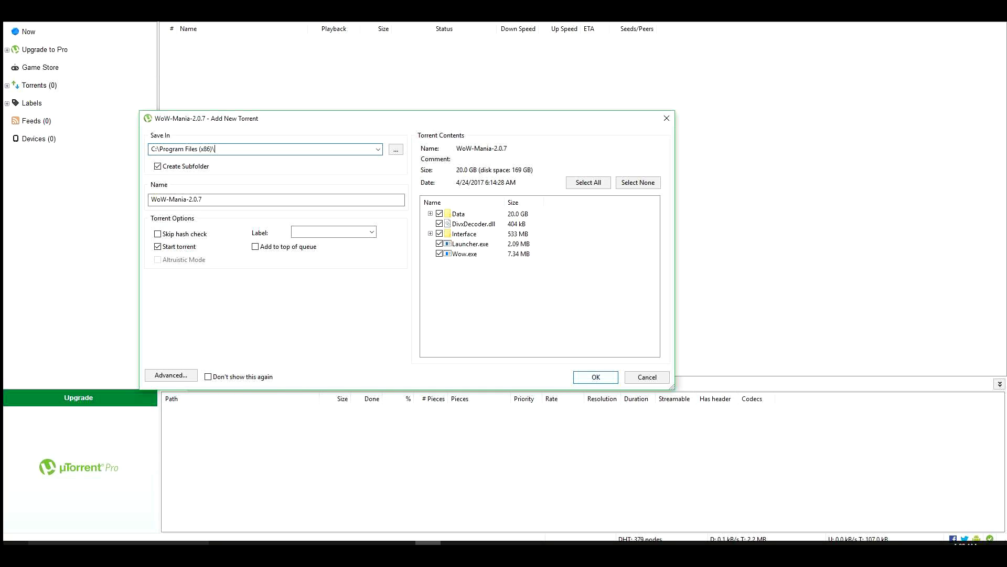
key("Return")
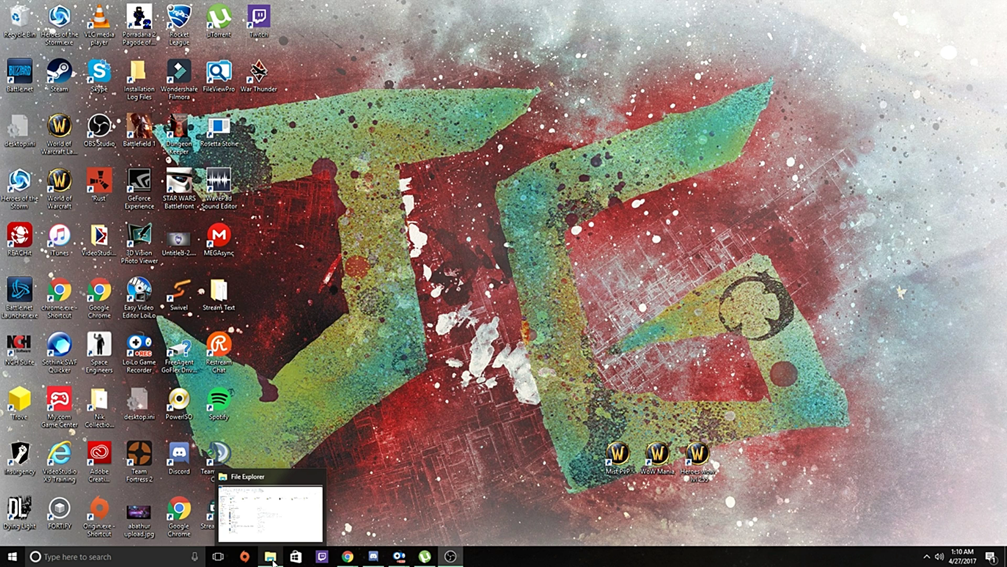
Step: Switch to File Explorer and open the 123WoW folder in C:\Program Files (x86)
left_click(274, 562)
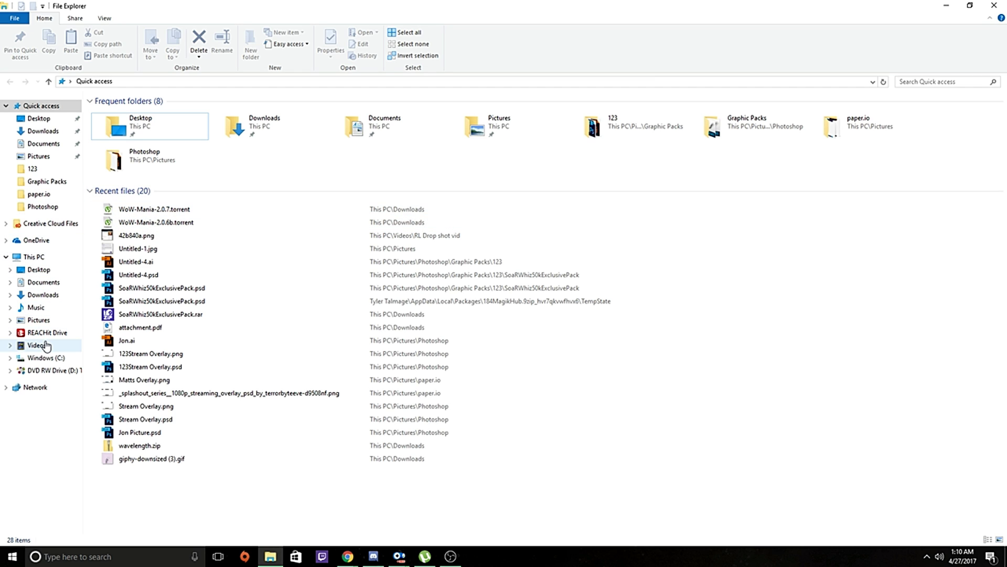
left_click(62, 294)
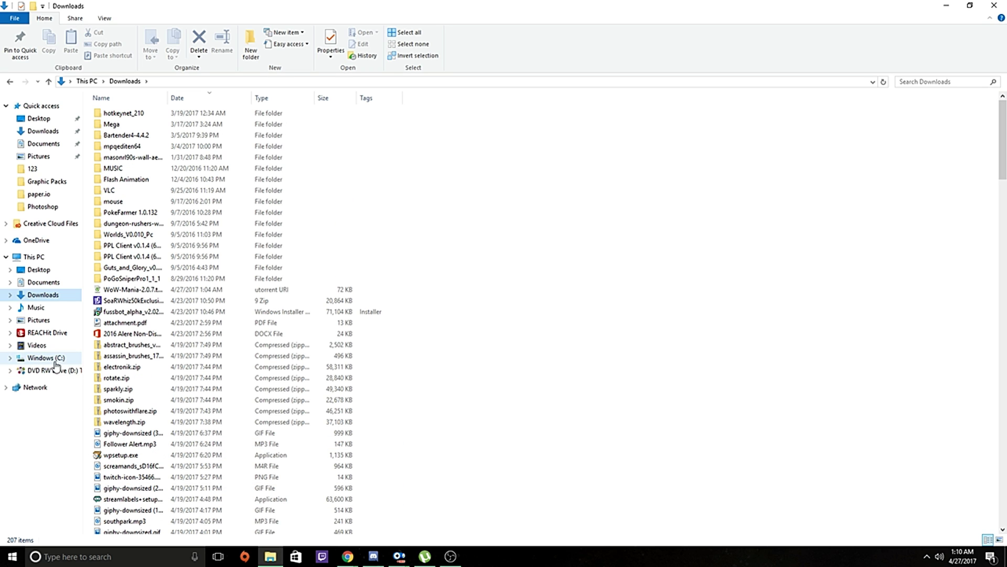
left_click(42, 362)
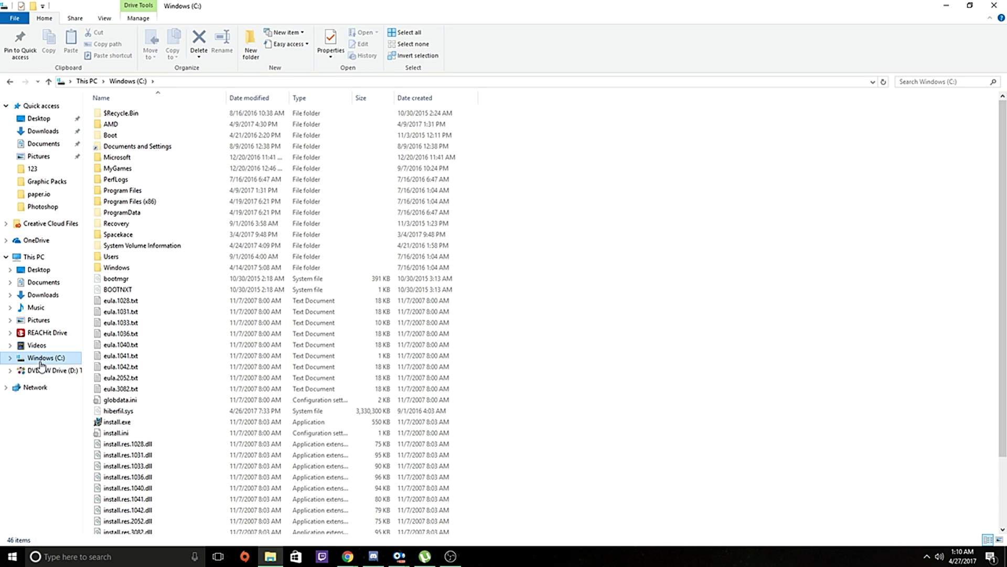
double_click(161, 203)
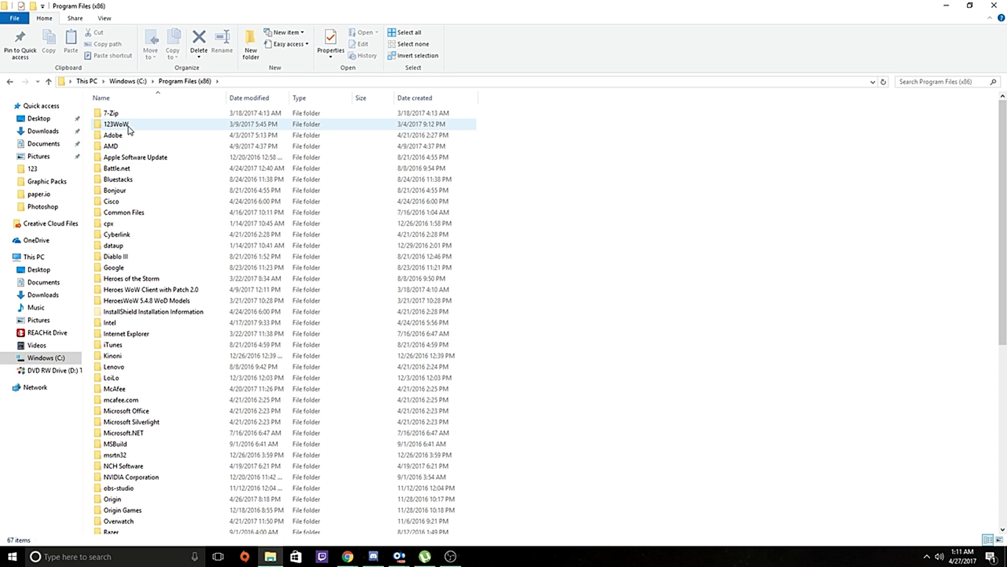
double_click(117, 124)
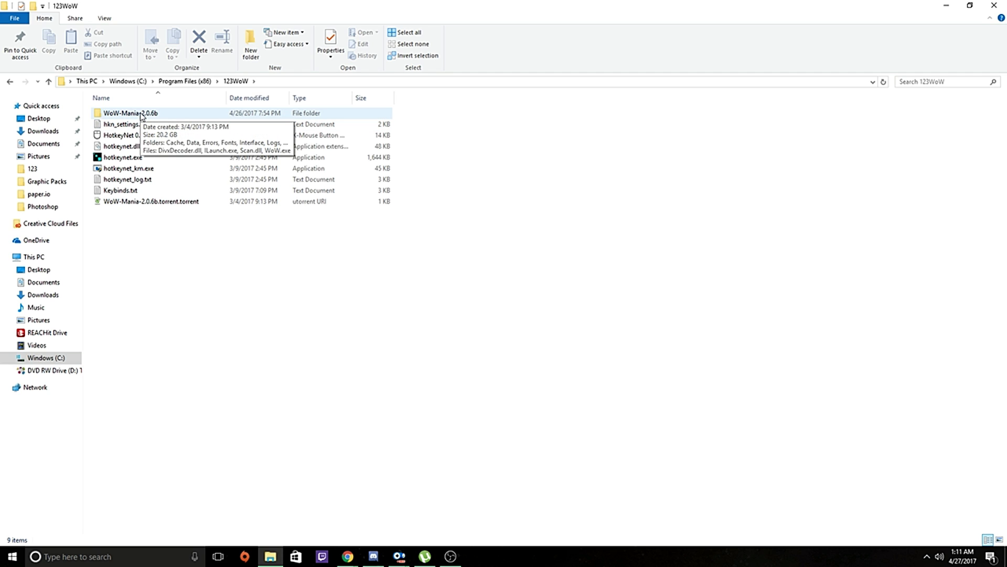
Step: Open the Data\enGB folder inside WoW-Mania-2.0.6b to view its files
key("alt+Tab")
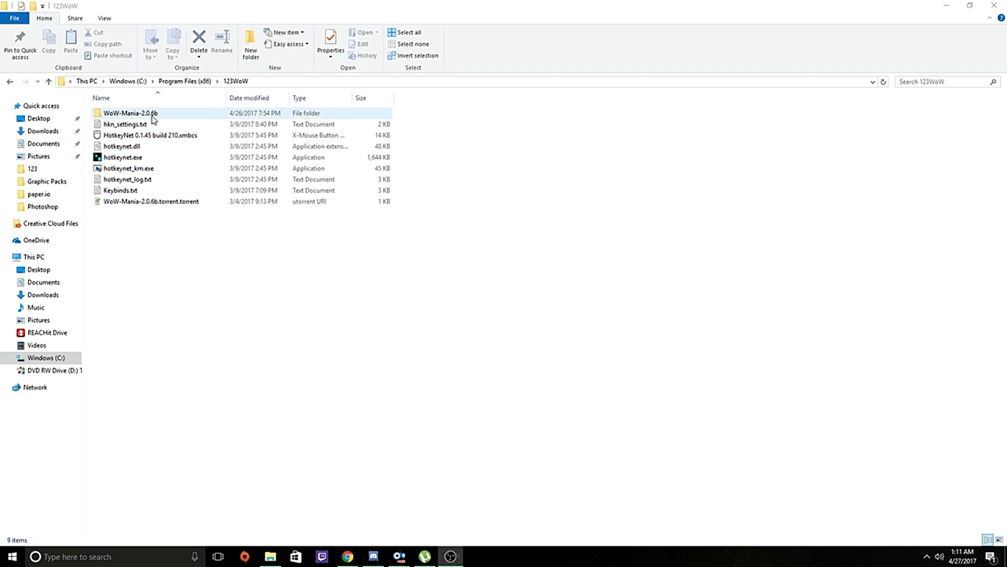
double_click(153, 119)
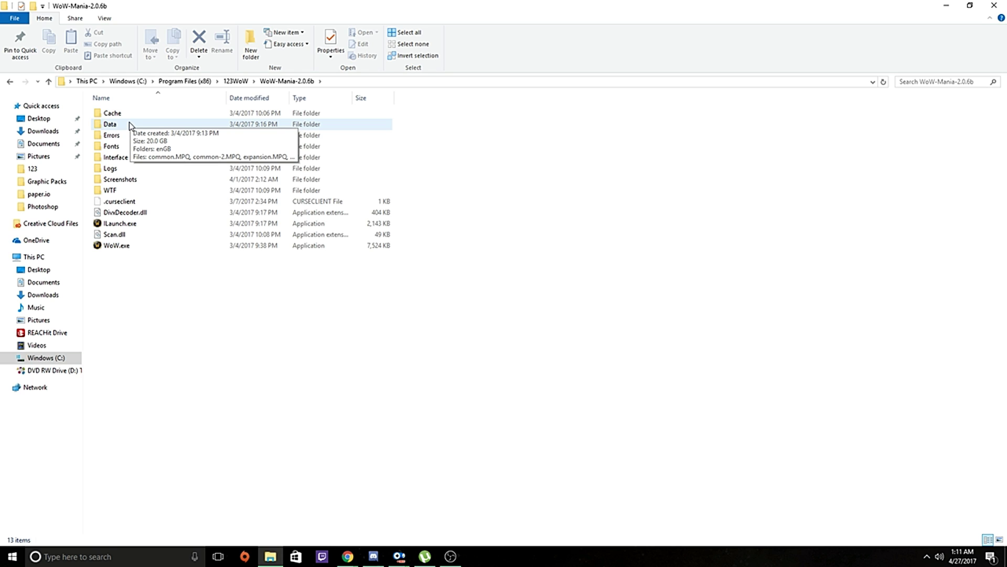
double_click(130, 124)
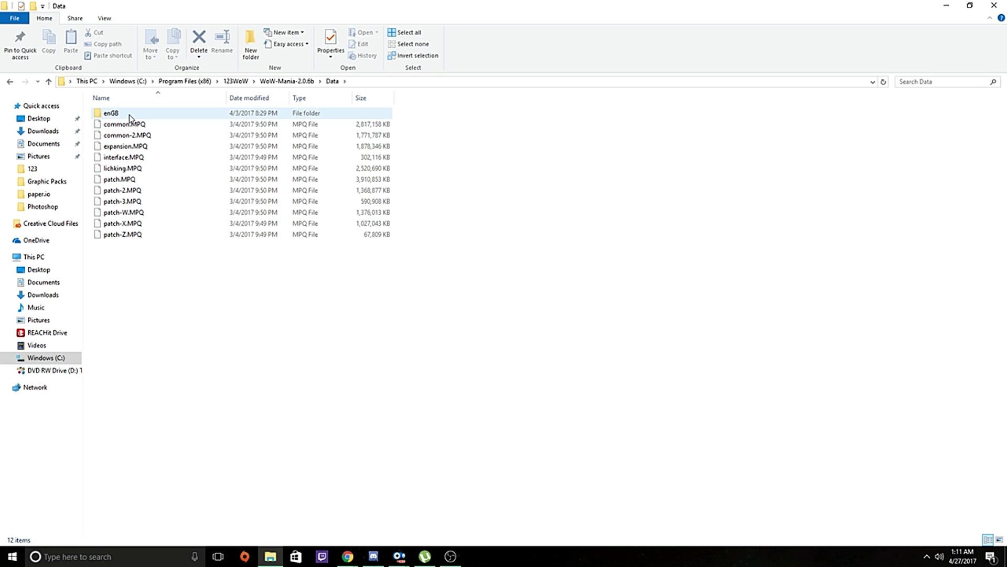
double_click(129, 114)
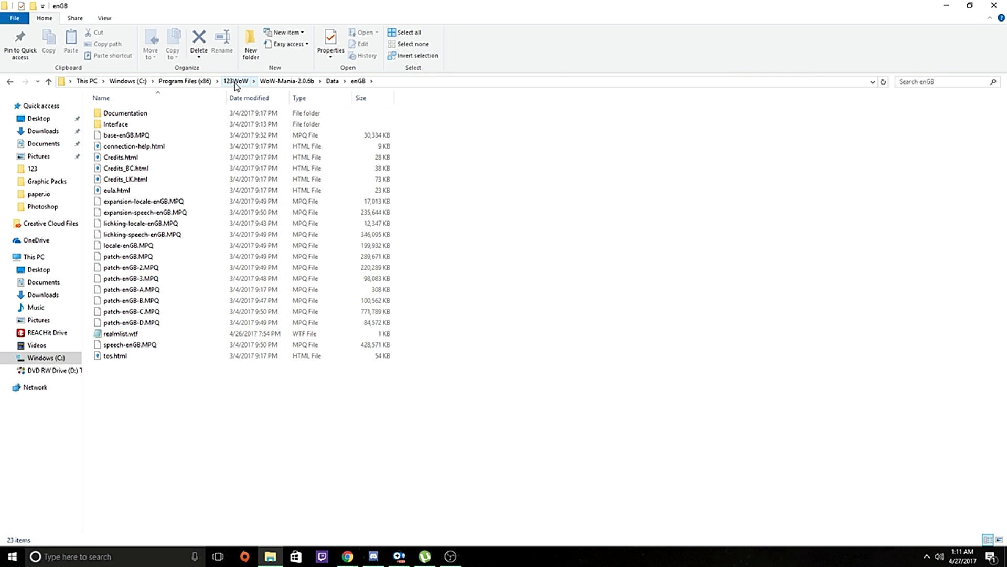
Step: Return to the 123WoW\WoW-Mania-2.0.6b folder and search it for "Realmlist"
left_click(267, 83)
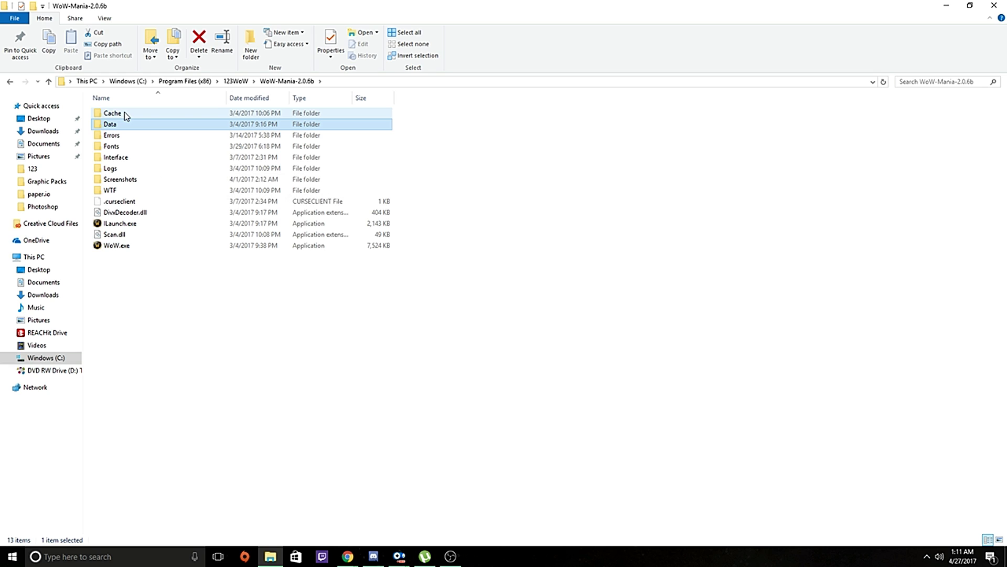
left_click(194, 82)
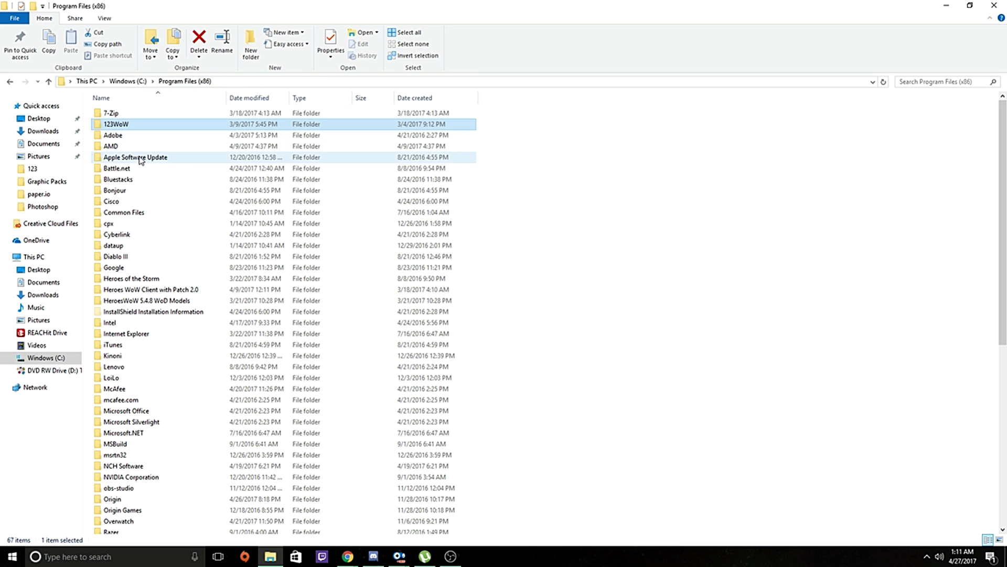
double_click(132, 124)
double_click(130, 115)
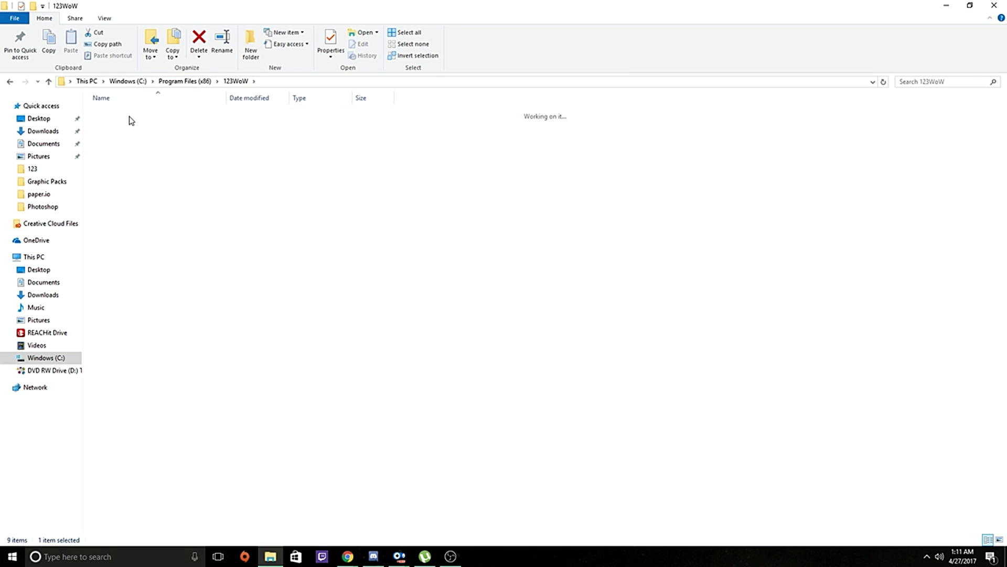
left_click(919, 82)
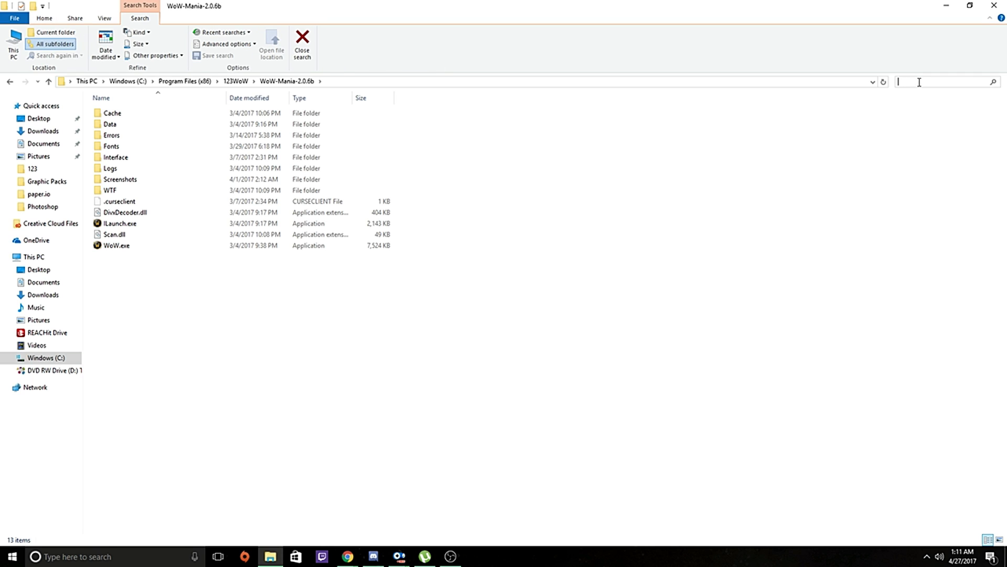
type("Realm")
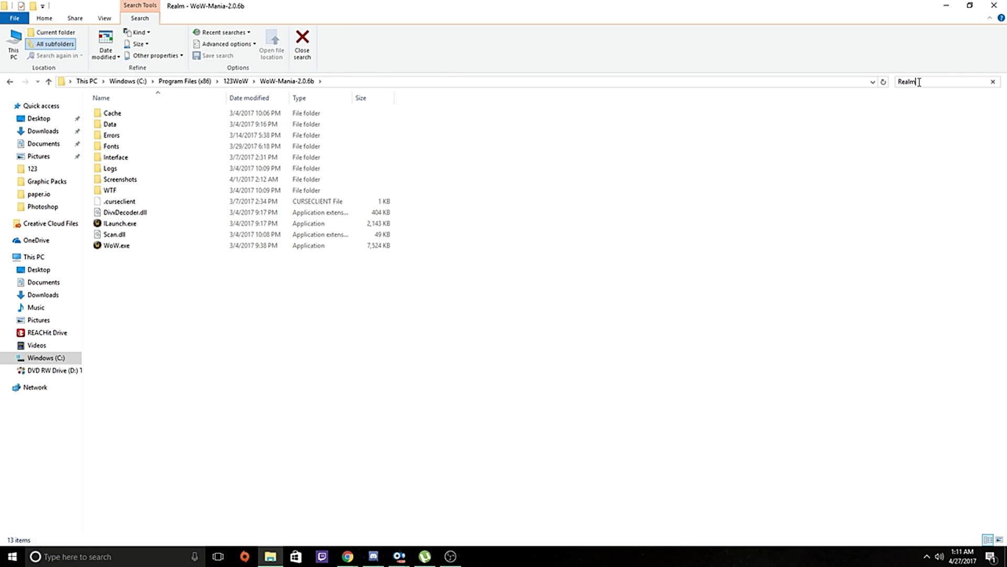
type("list")
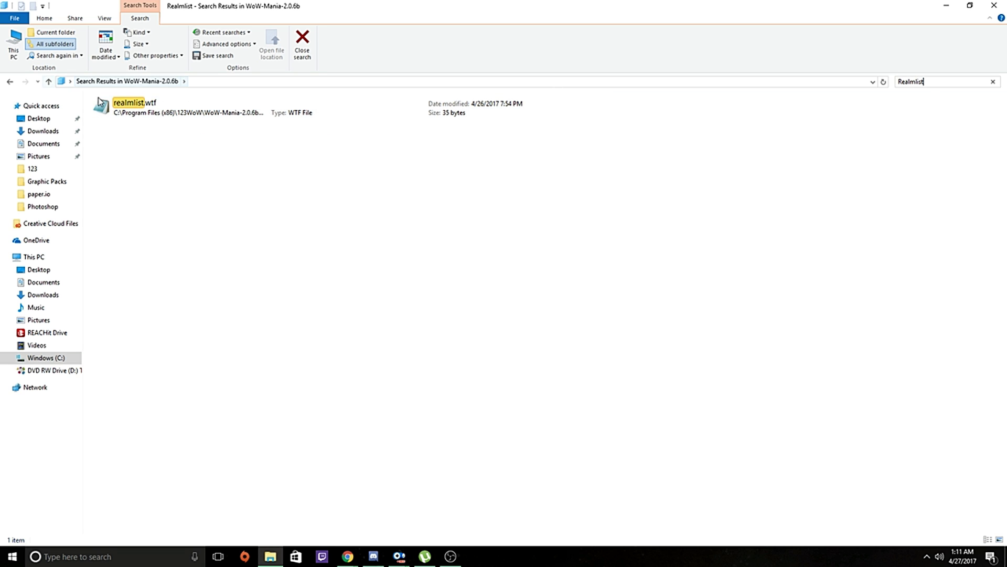
Step: Check the properties of realmlist.wtf and view its contents in Notepad, closing both windows when done
right_click(147, 111)
left_click(182, 322)
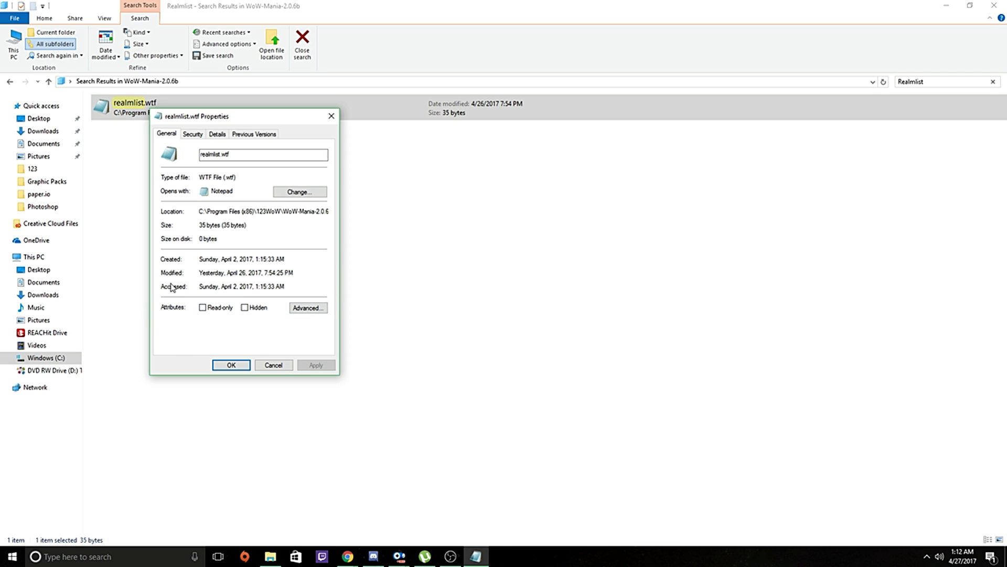
left_click(227, 369)
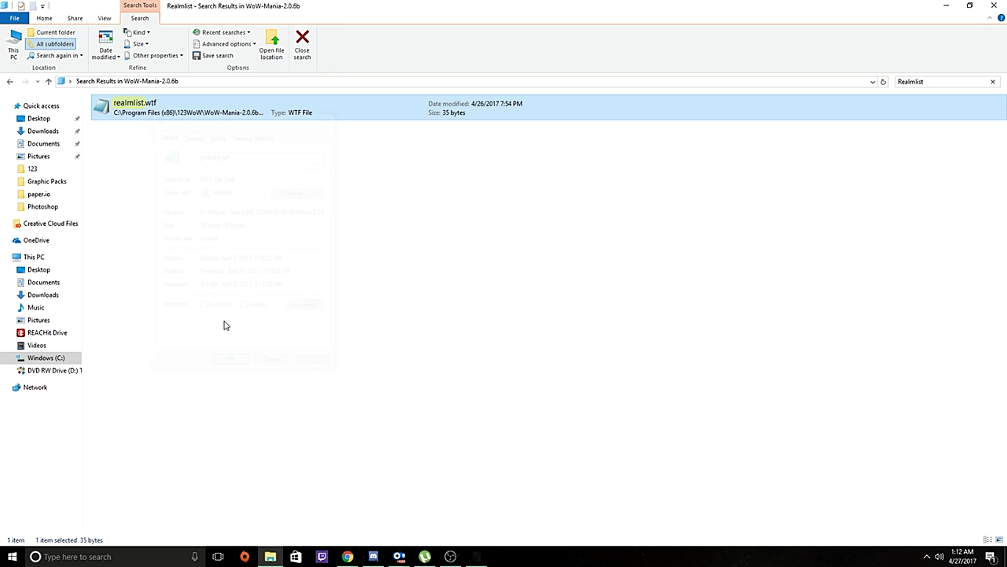
double_click(139, 105)
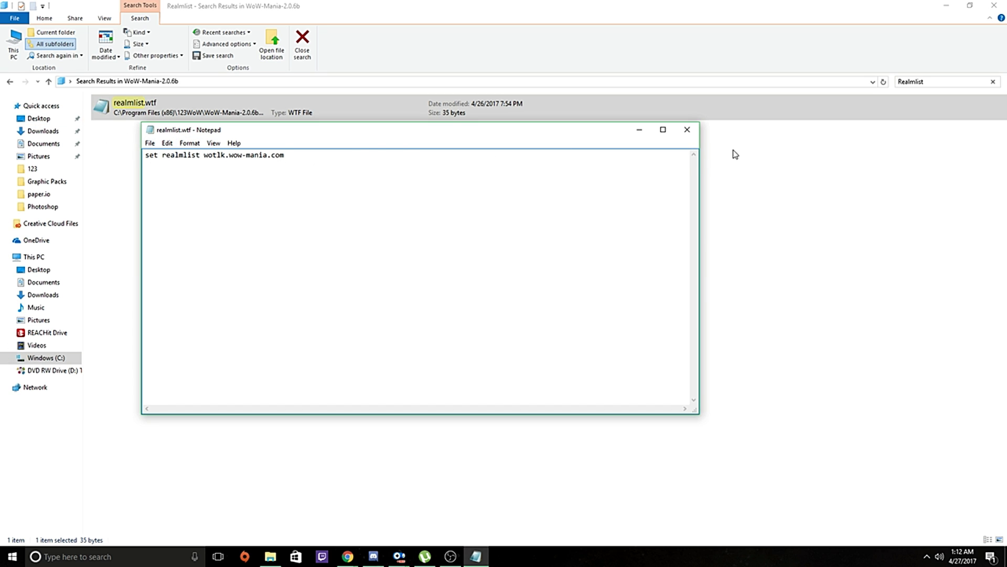
left_click(693, 137)
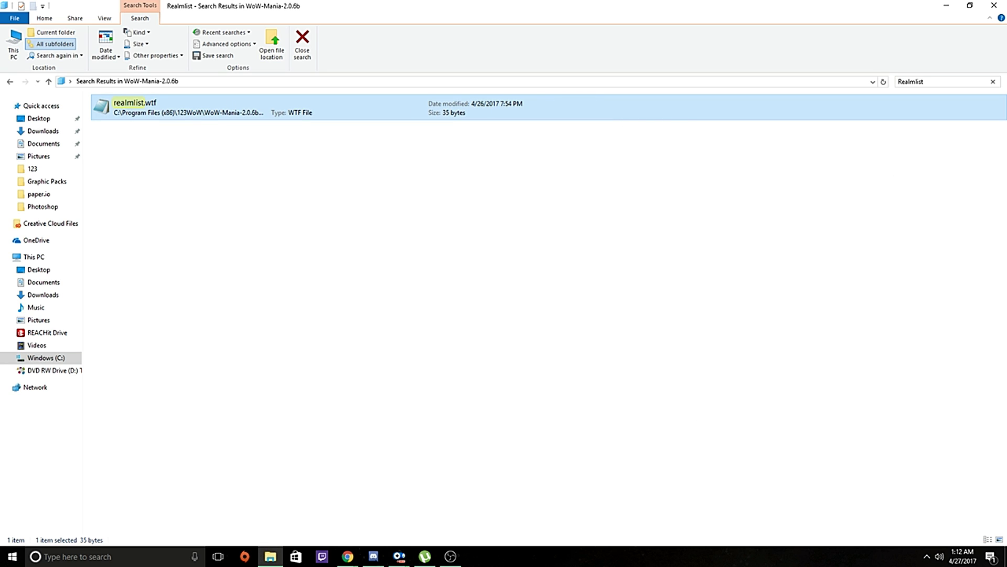
Step: Create a shortcut to ILaunch.exe in the WoW-Mania-2.0.6b folder and move it to the desktop
key("alt+Tab")
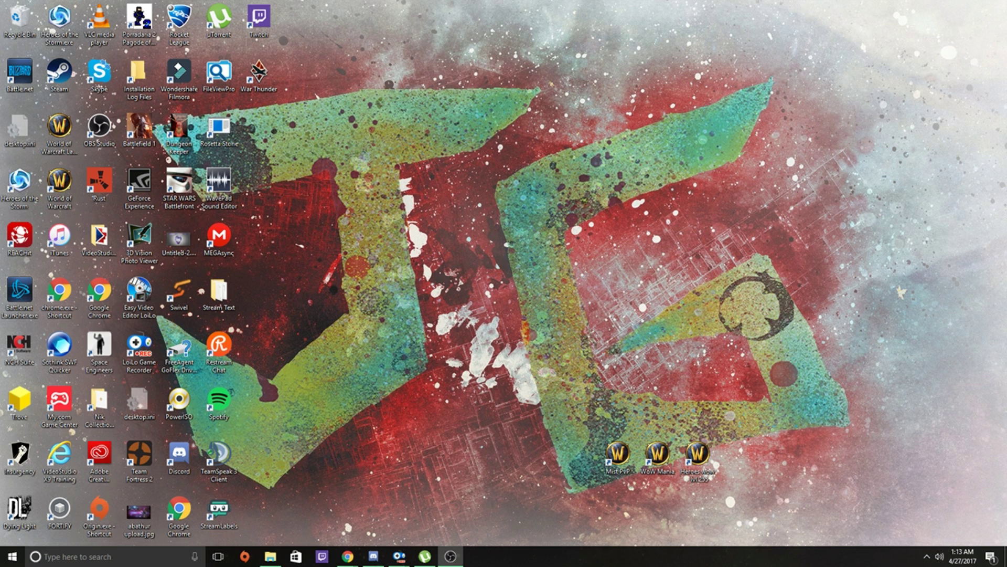
left_click(279, 560)
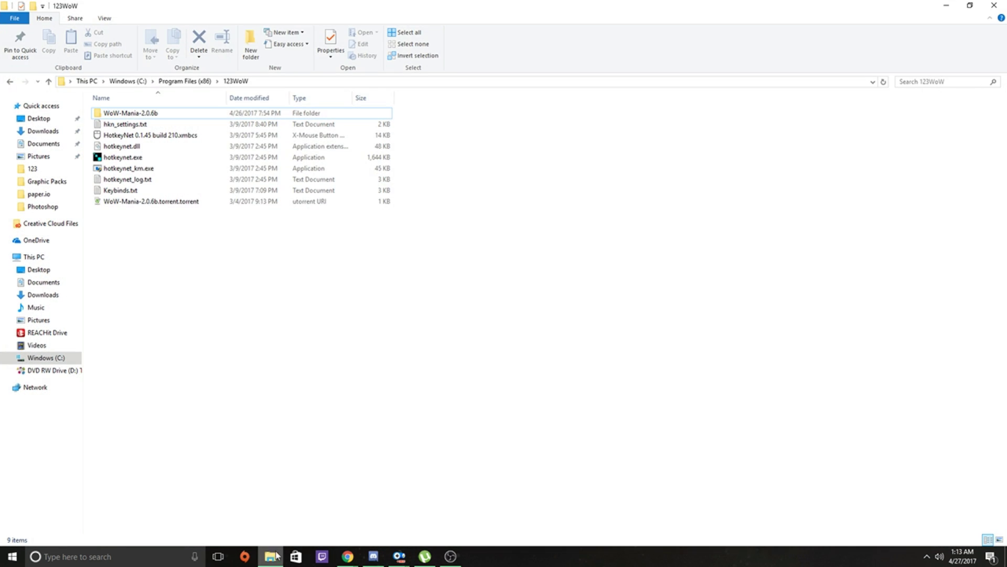
double_click(126, 114)
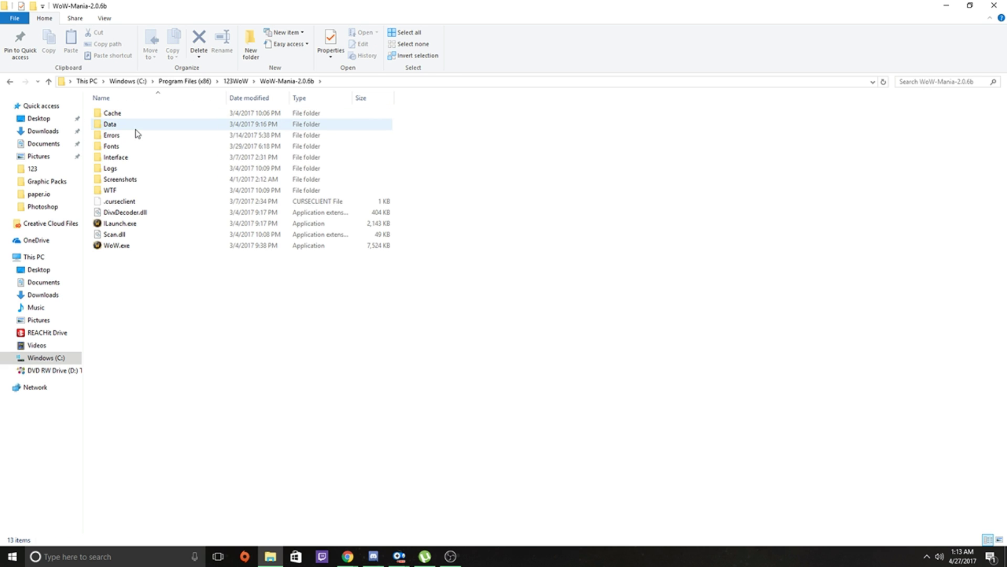
right_click(124, 225)
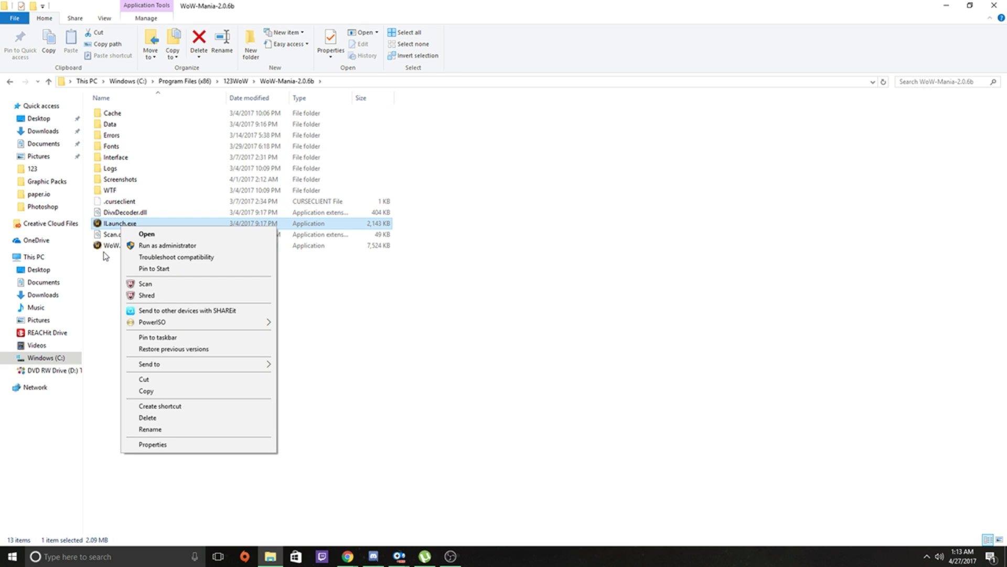
left_click(108, 247)
left_click(113, 224)
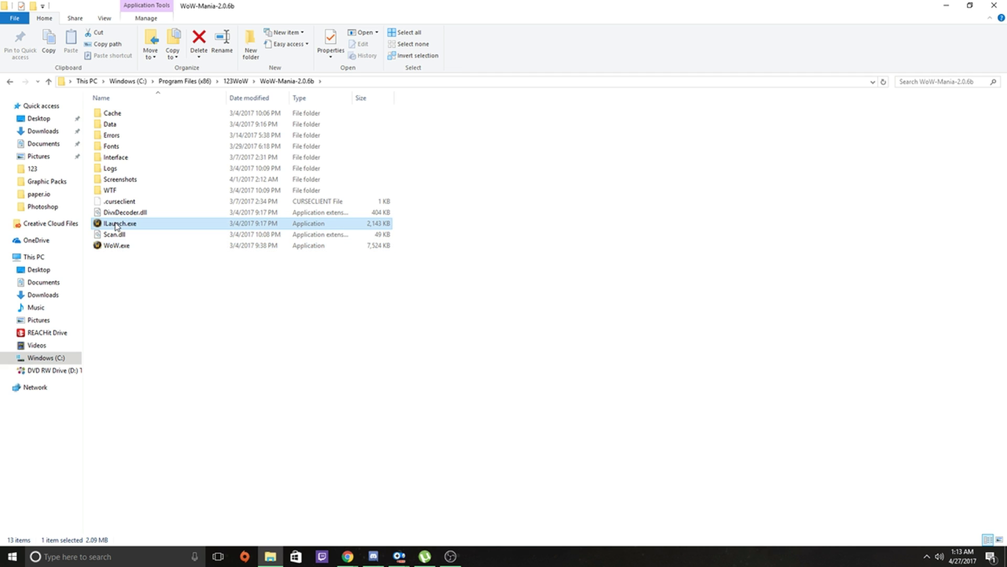
right_click(115, 225)
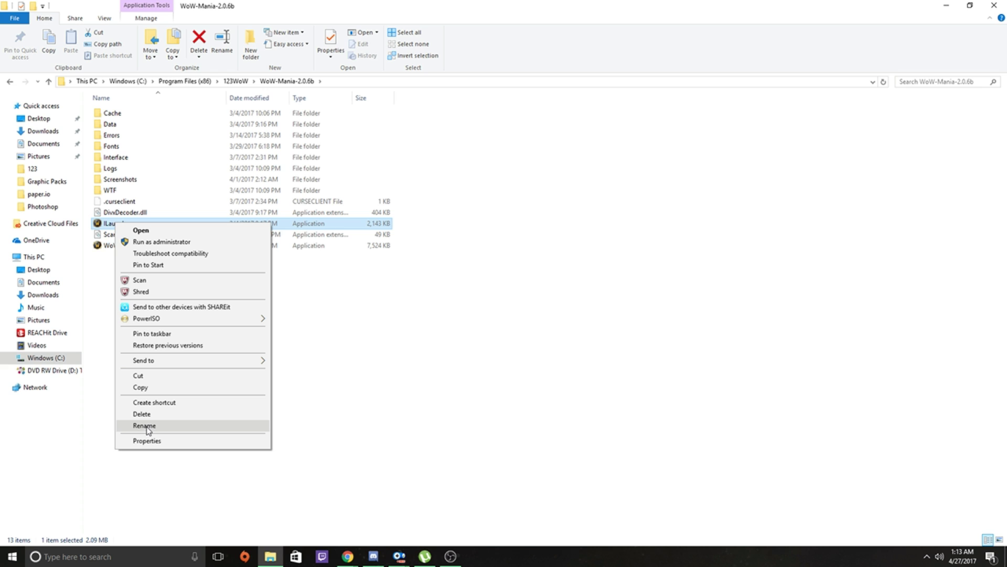
left_click(154, 402)
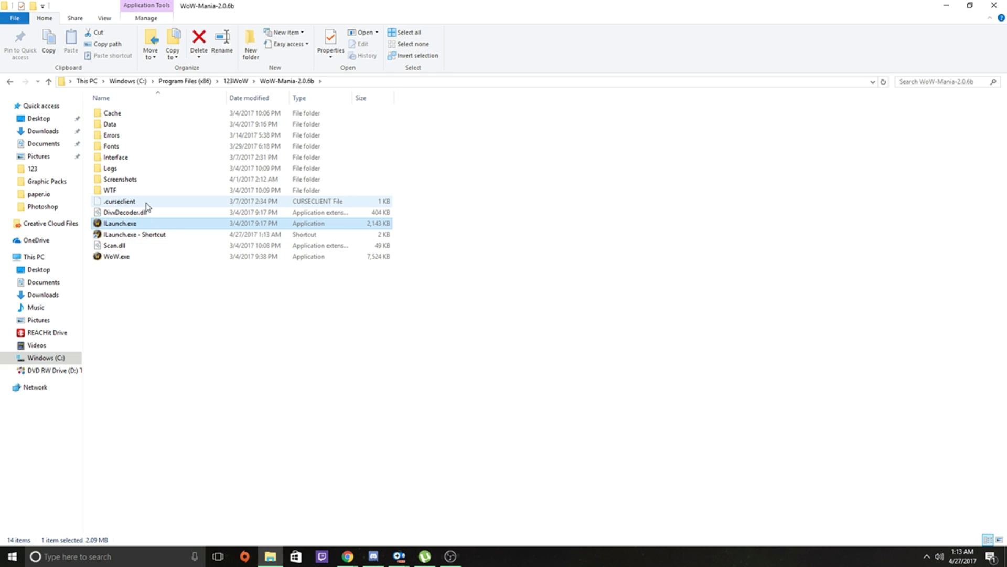
left_click_drag(134, 234, 599, 136)
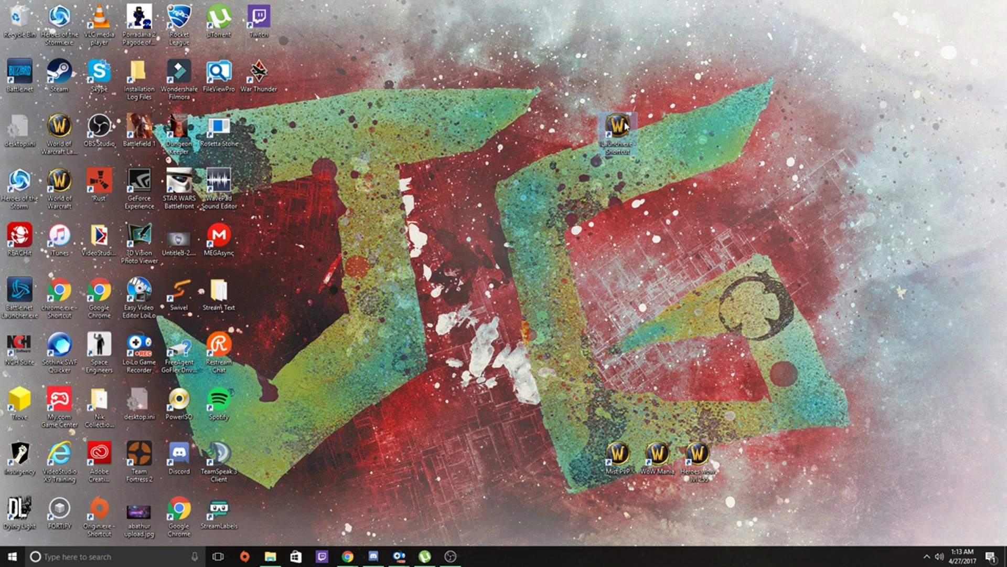
Step: Open the WoW-Mania Launcher from its new desktop shortcut and start the game
double_click(624, 126)
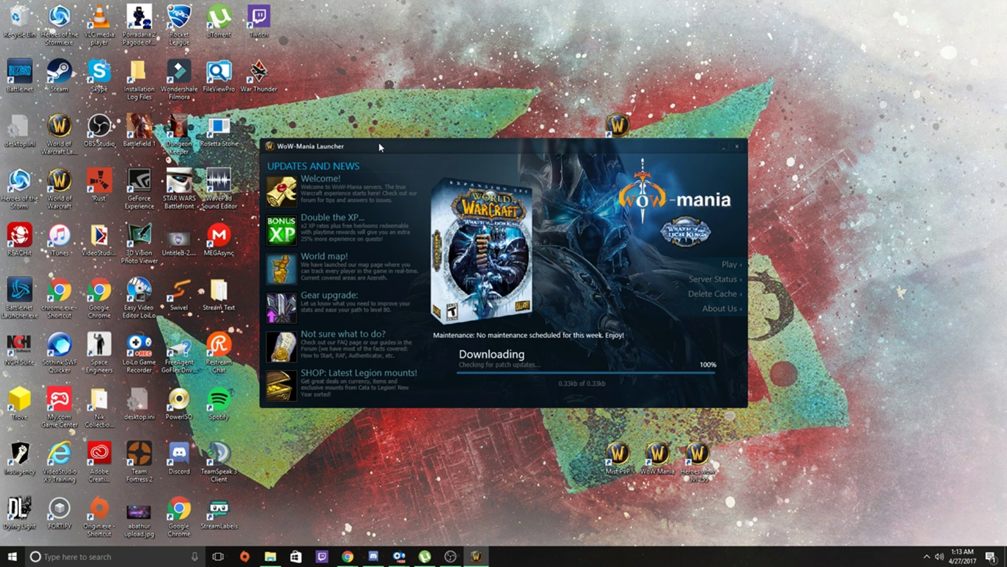
left_click_drag(377, 143, 393, 122)
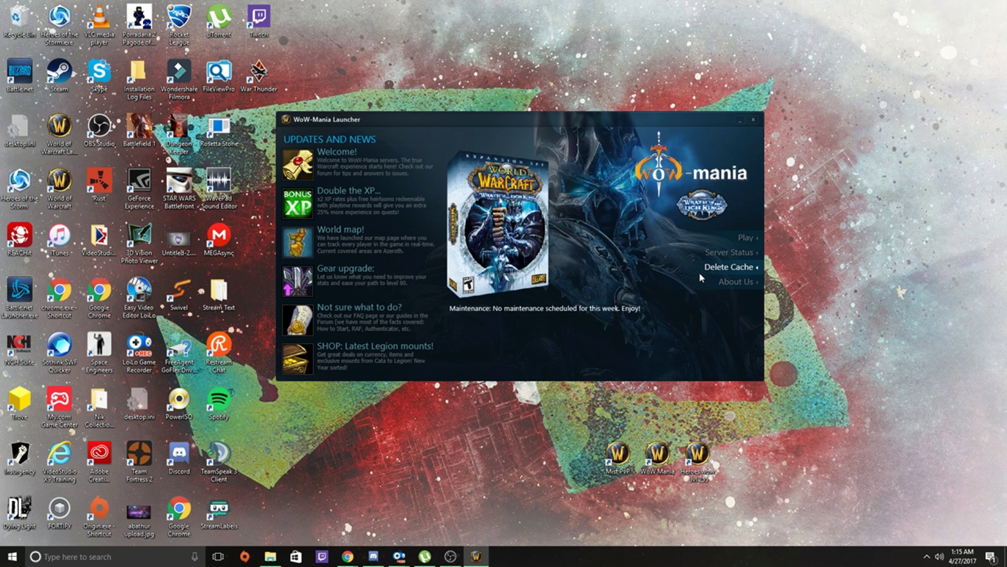
left_click(746, 237)
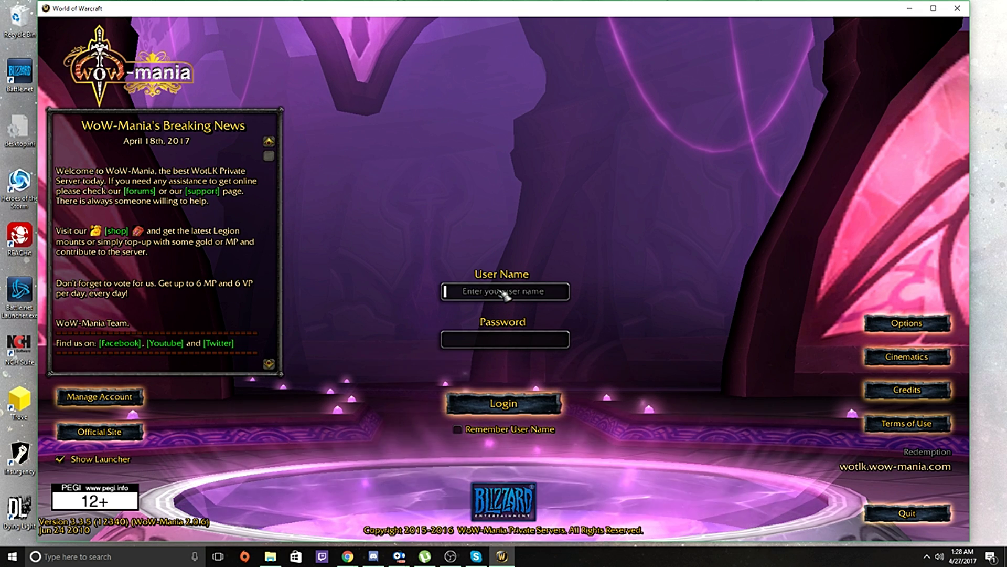
Step: Enter the account user name and password on the game's login screen and log in
type("JuicyGamer")
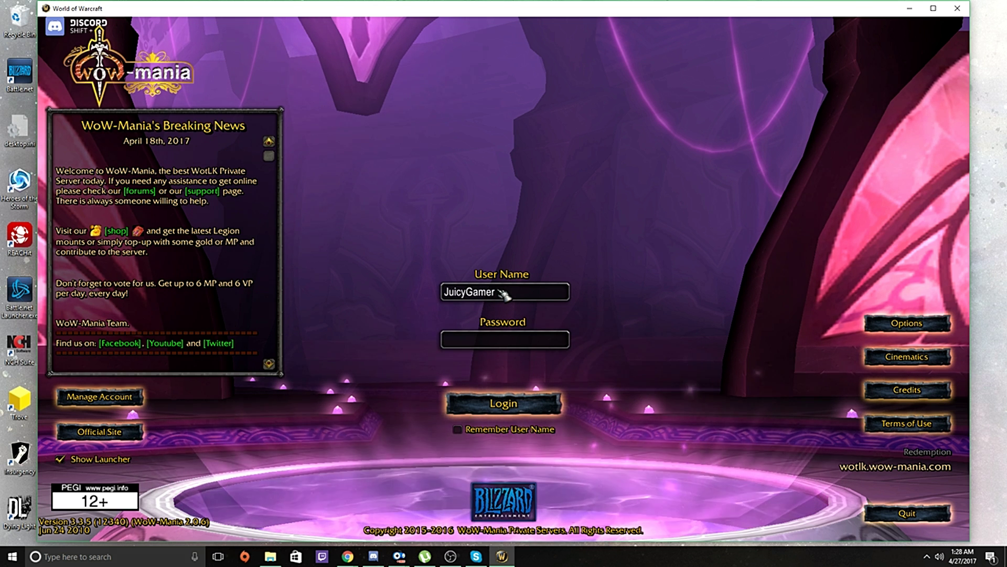
key("Tab")
type("****")
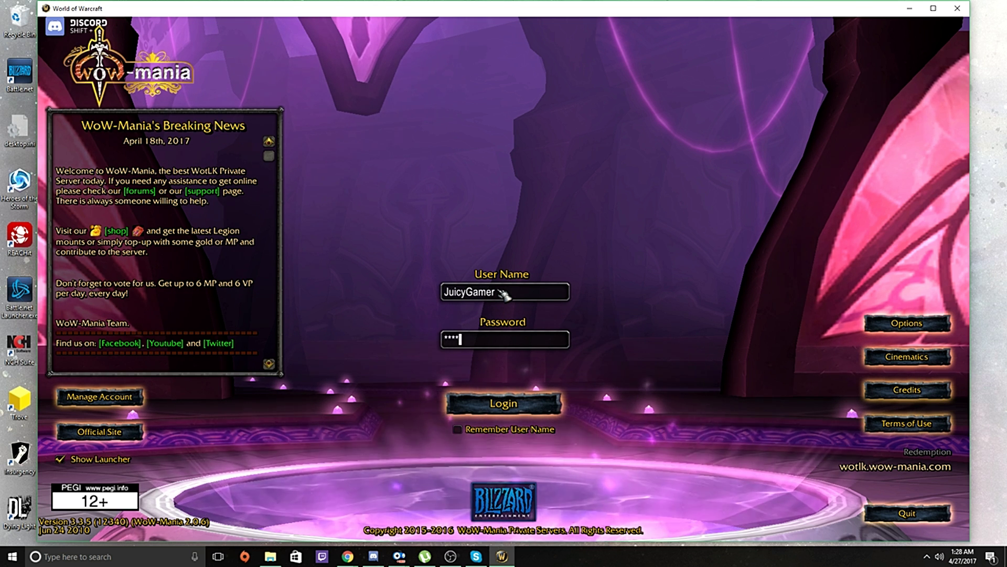
type("*******")
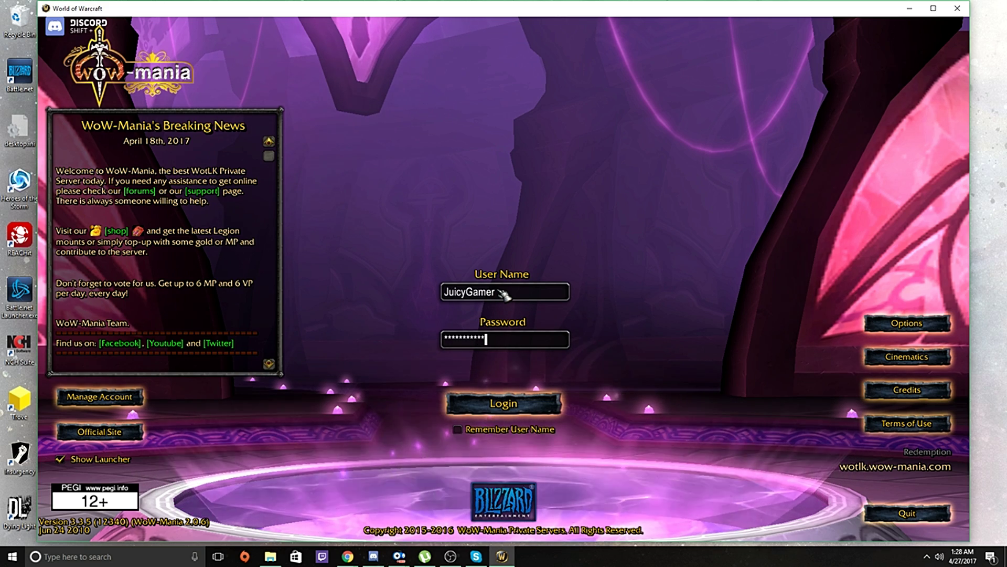
left_click(498, 409)
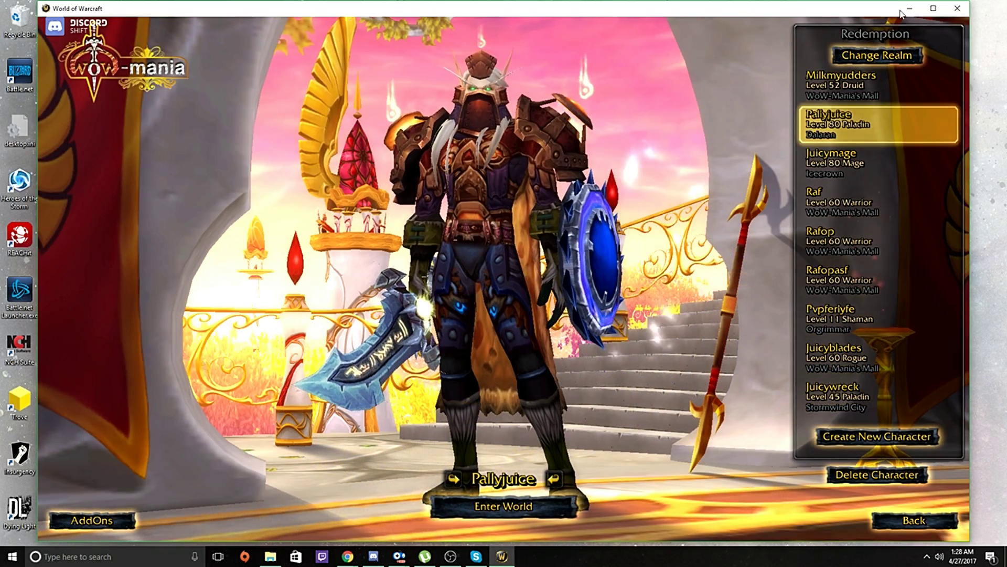
Step: Maximize the game window and confirm Redemption in the realm selection
left_click(933, 9)
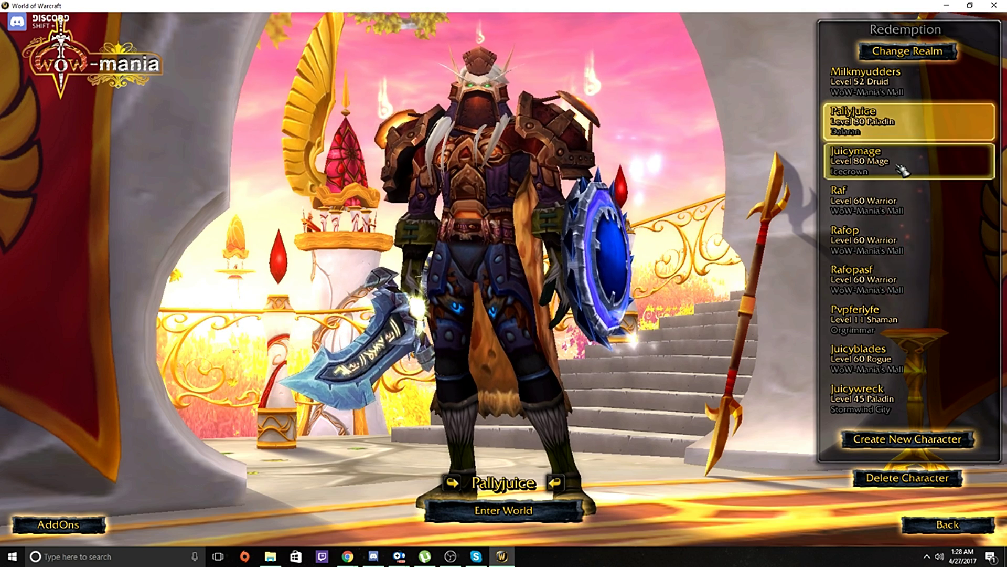
left_click(942, 54)
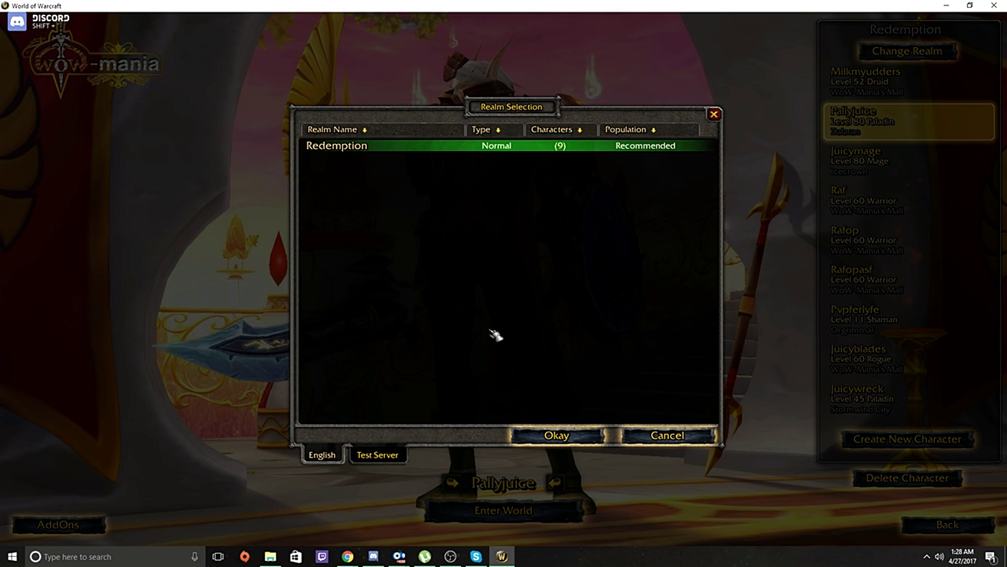
left_click(557, 434)
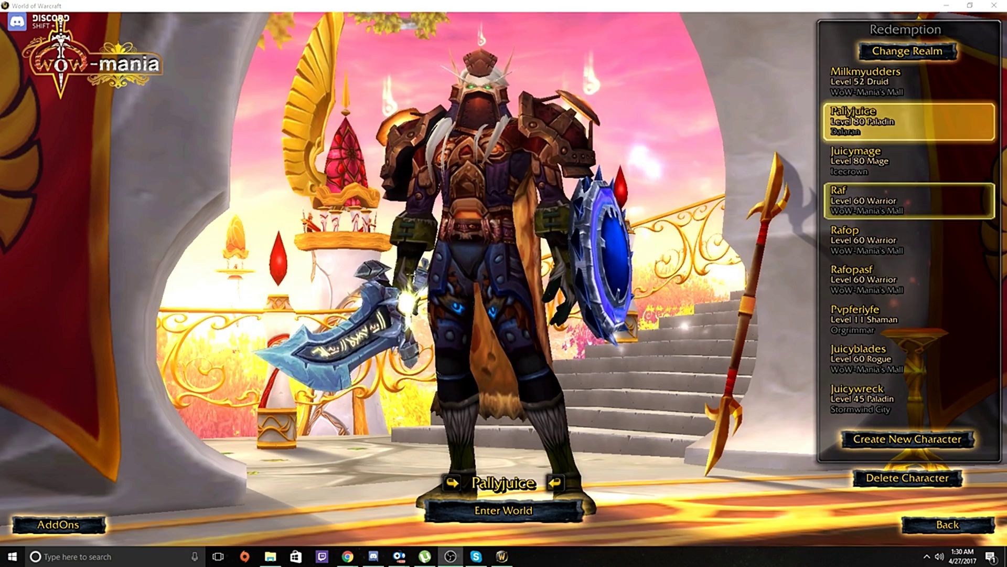
Step: Minimize the World of Warcraft window and close the game
key("alt+Tab")
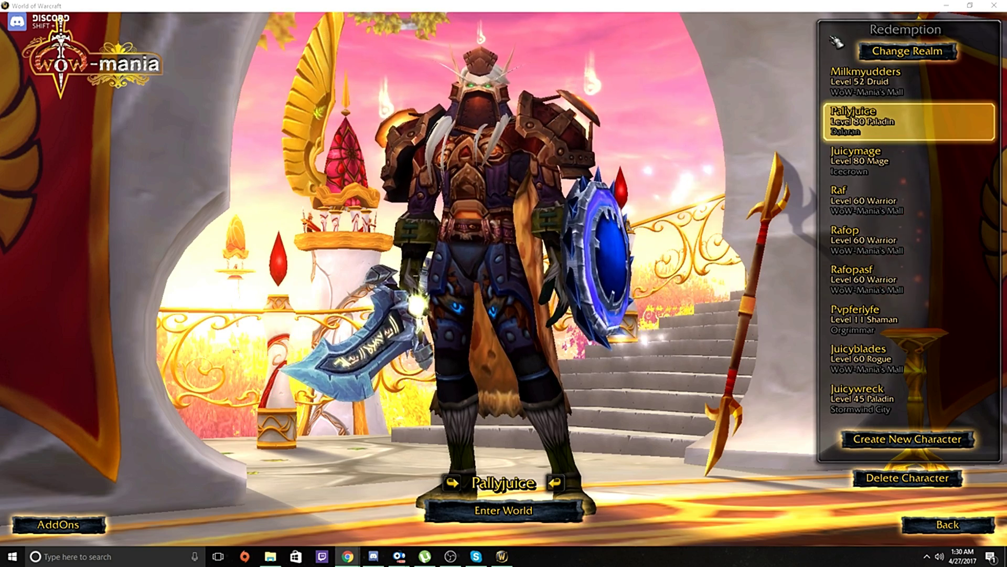
left_click(952, 6)
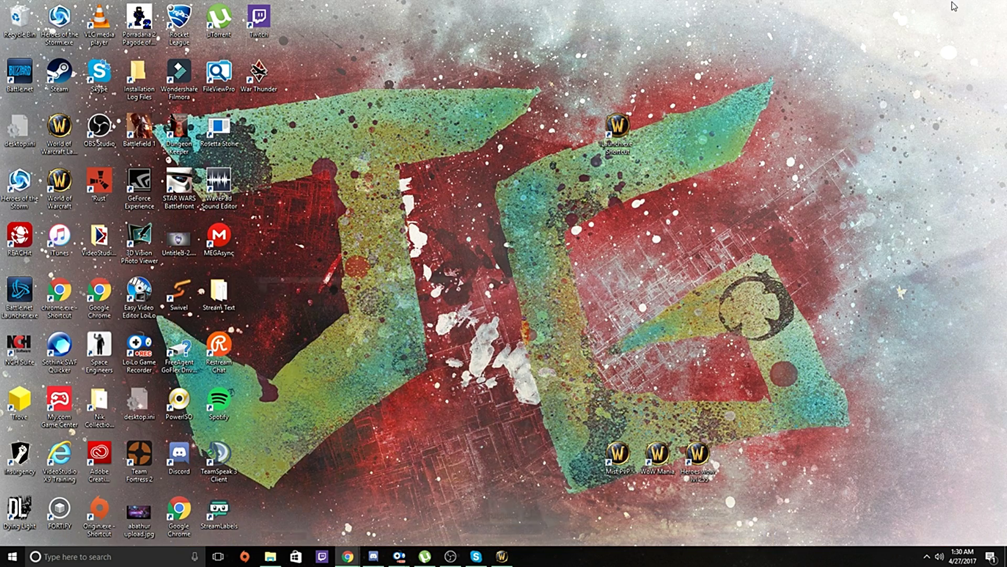
right_click(502, 556)
left_click(472, 537)
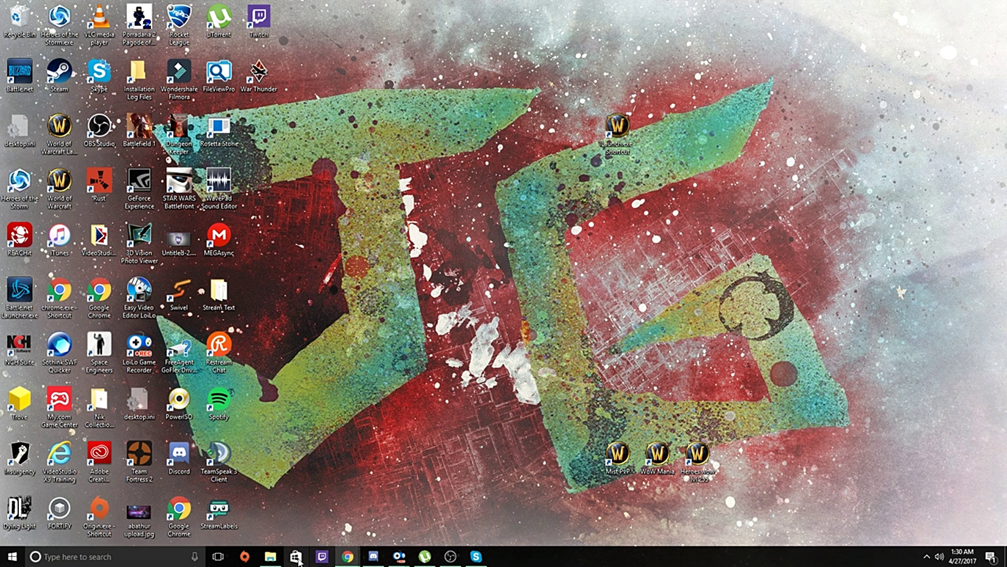
Step: Switch to File Explorer and run WoW.exe from the WoW-Mania-2.0.6b folder as administrator
left_click(270, 556)
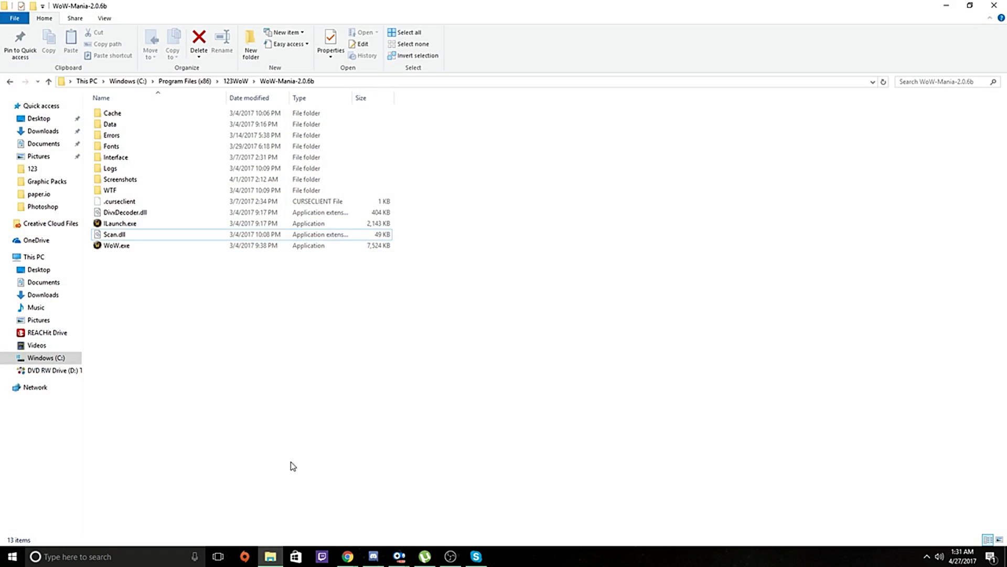
left_click(111, 251)
right_click(112, 251)
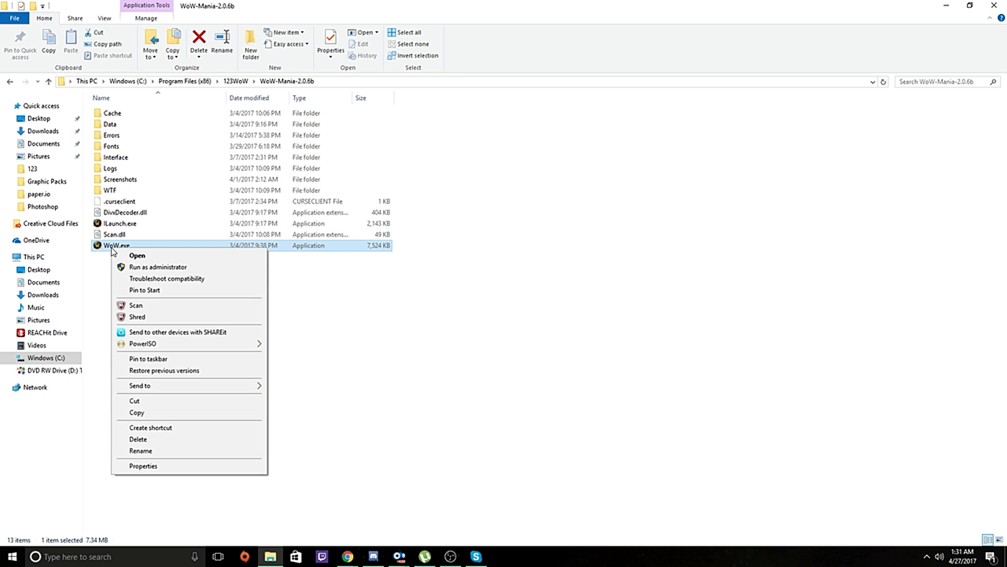
left_click(147, 267)
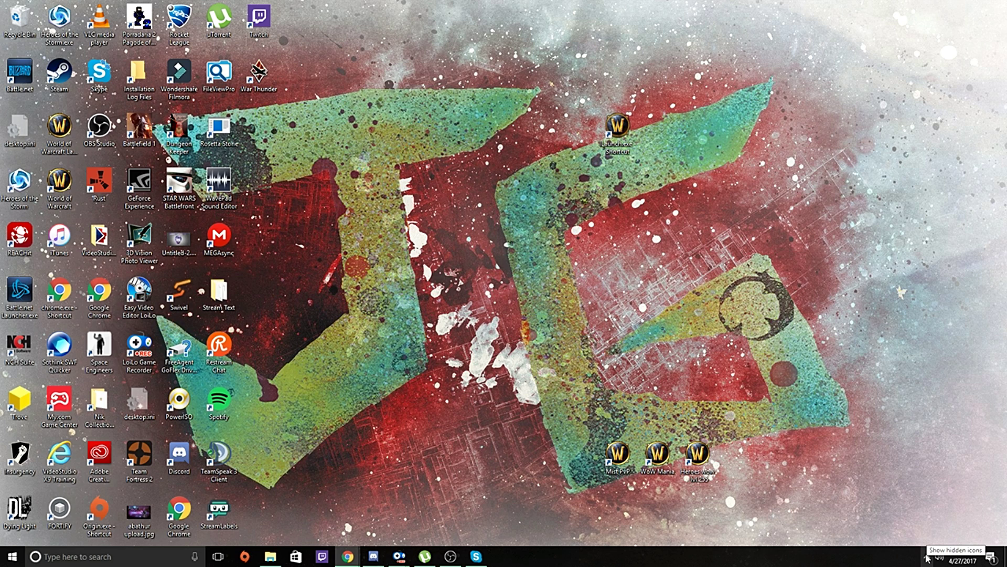
Step: Show the hidden system tray icons and check the McAfee LiveSafe antivirus status
left_click(924, 557)
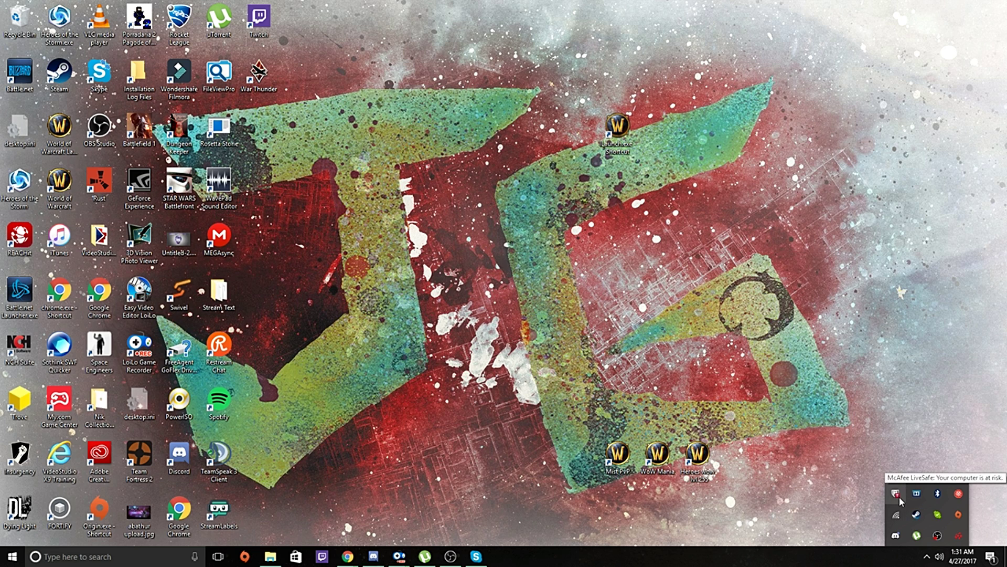
left_click(914, 304)
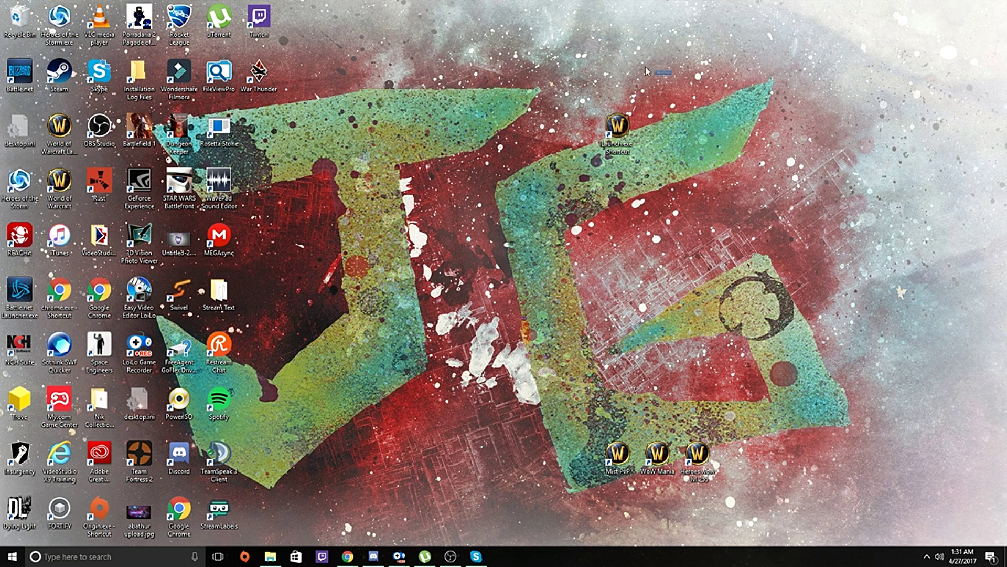
left_click_drag(397, 14, 551, 3)
left_click_drag(974, 101, 289, 4)
left_click_drag(807, 488, 593, 103)
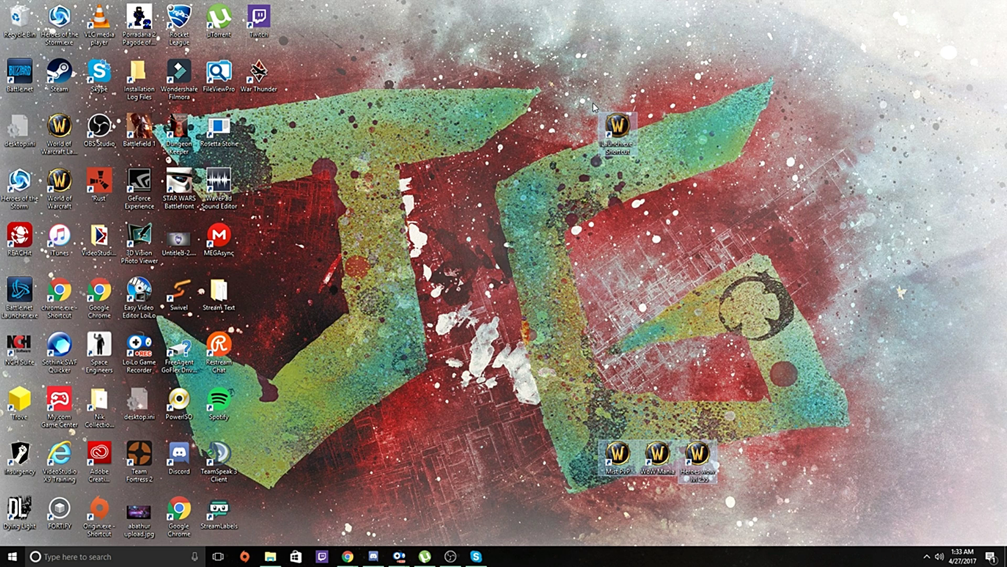
left_click(748, 160)
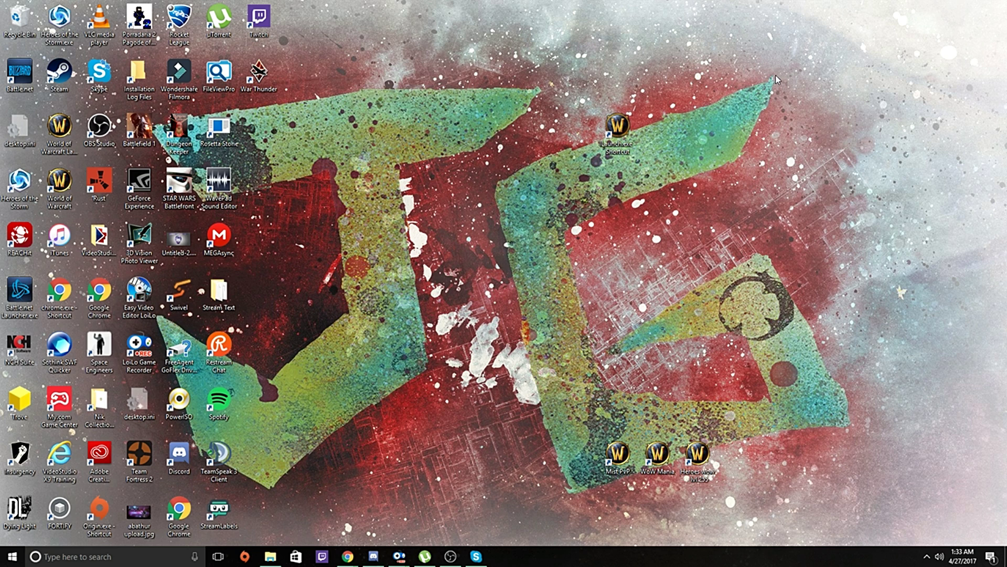
left_click_drag(776, 74, 555, 201)
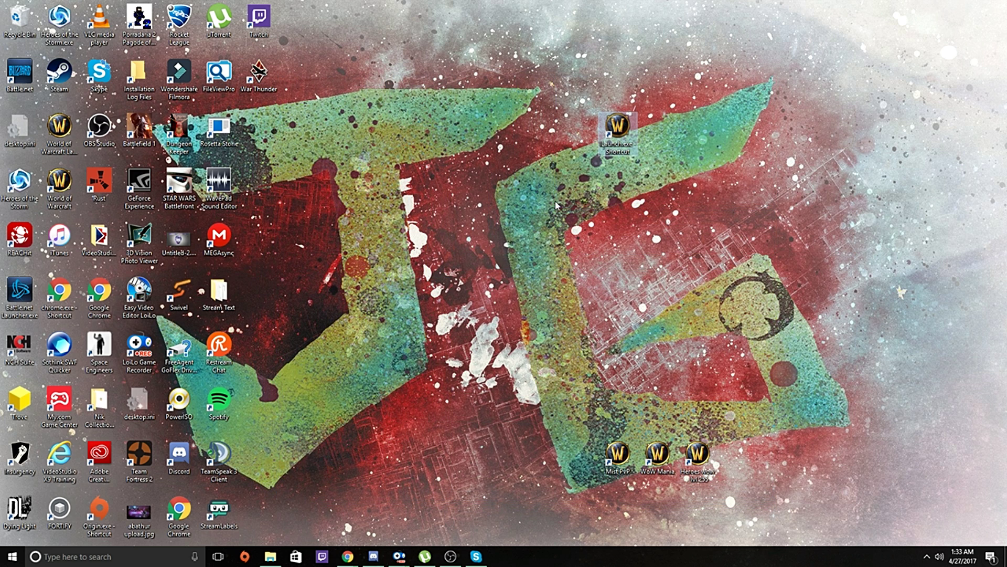
left_click_drag(495, 404, 1006, 546)
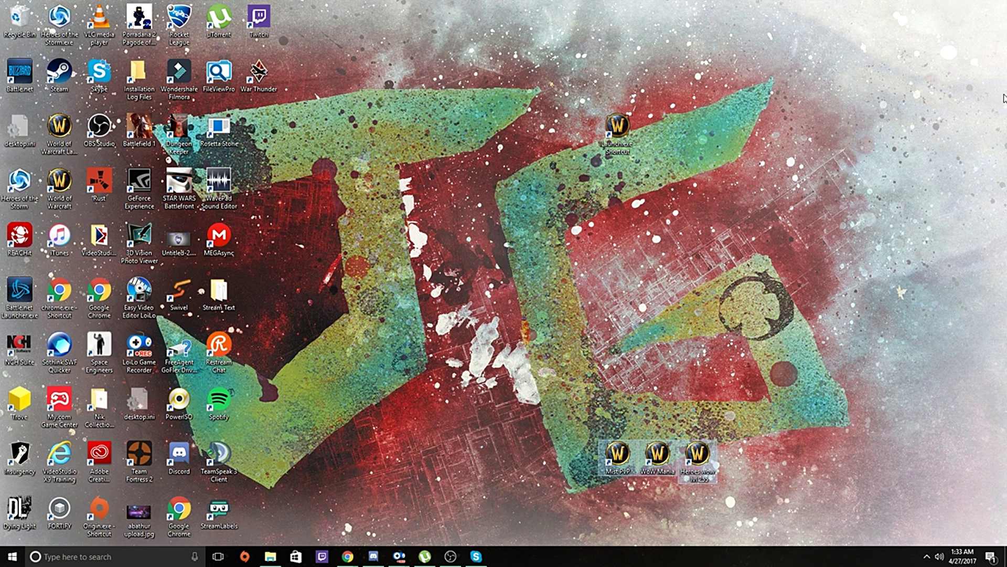
left_click_drag(1006, 1, 286, 566)
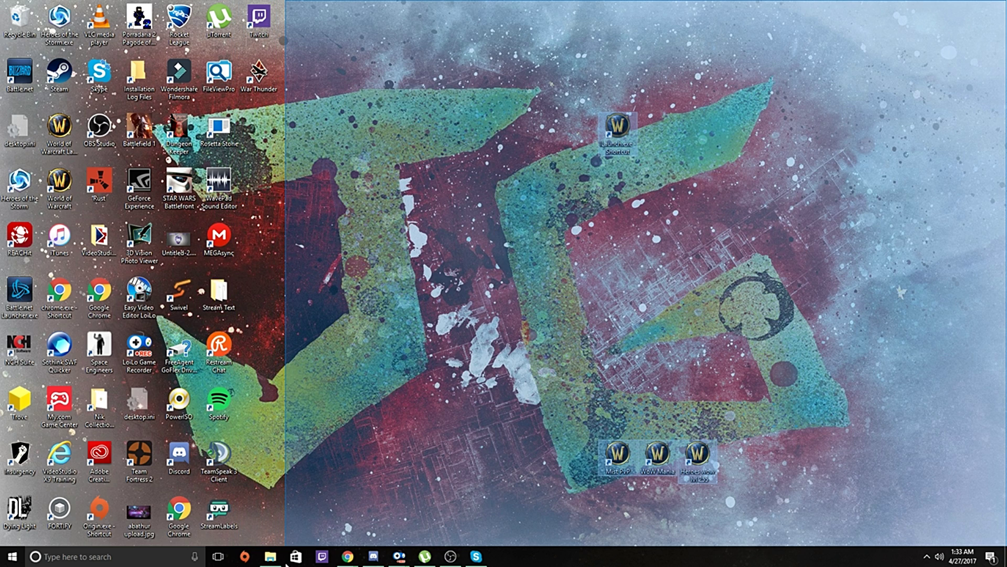
left_click_drag(290, 565, 593, 565)
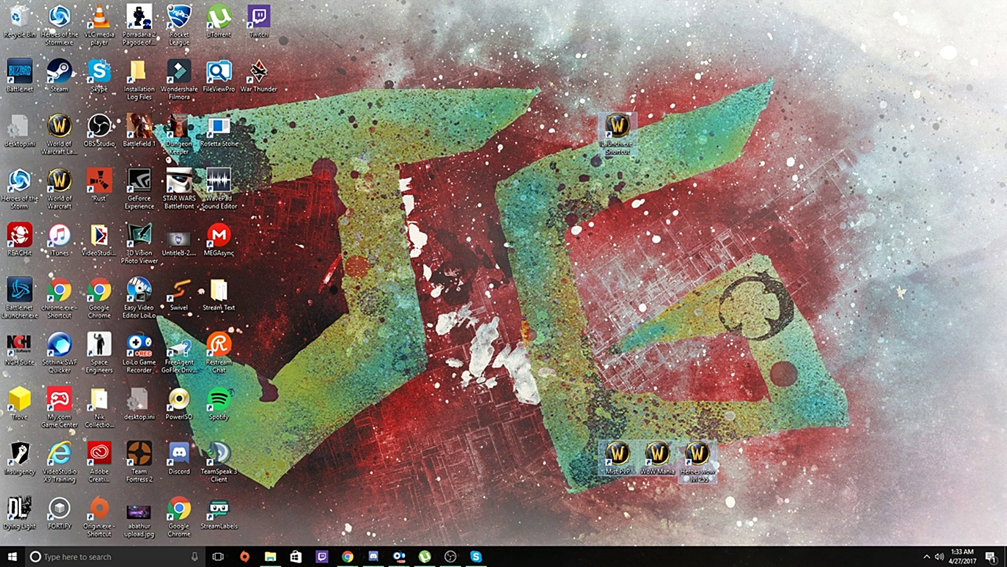